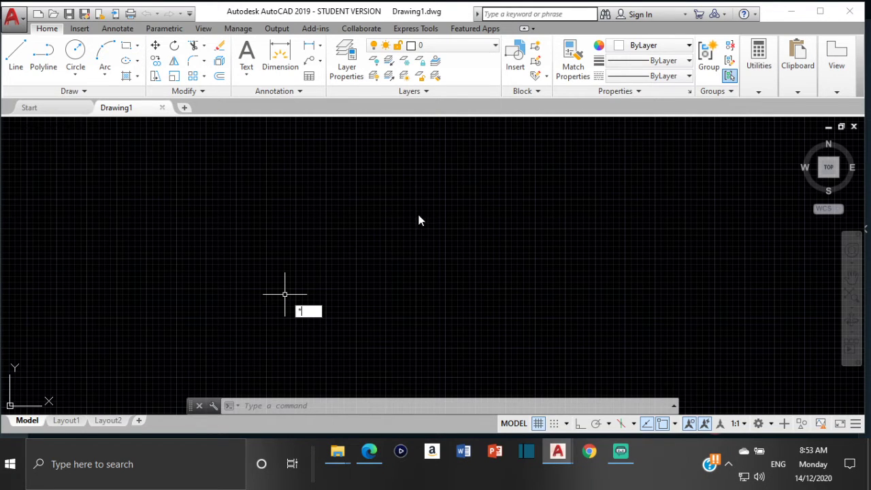
Switch to Edge to examine the isometric exercises in the Plane & Solid Geometry PDF, and return to the AutoCAD drawing.
key("Escape")
key("Escape")
key("Escape")
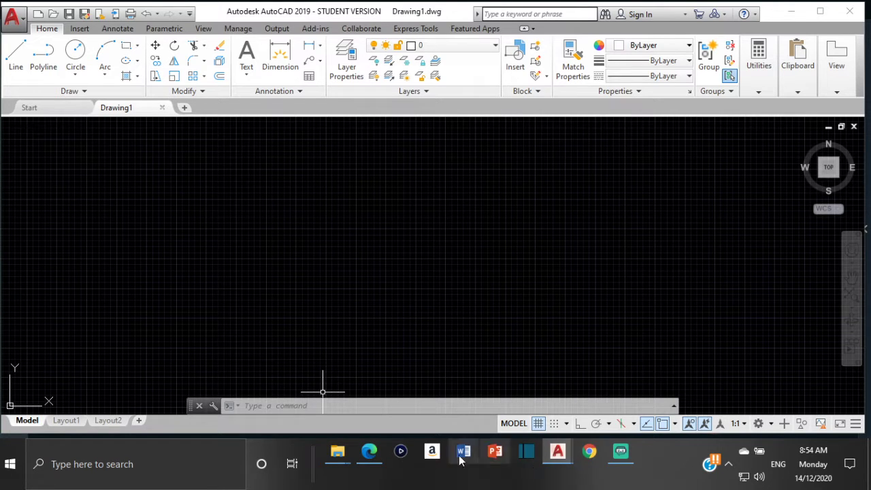
left_click(369, 451)
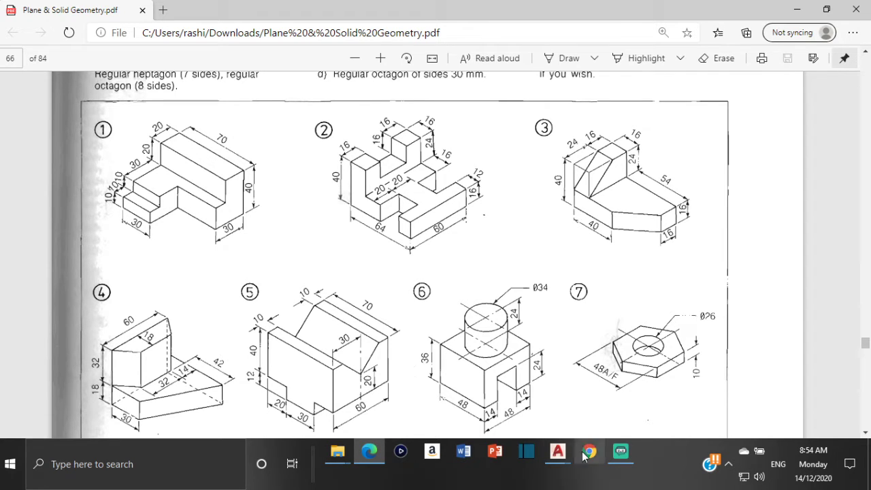
mouse_move(559, 460)
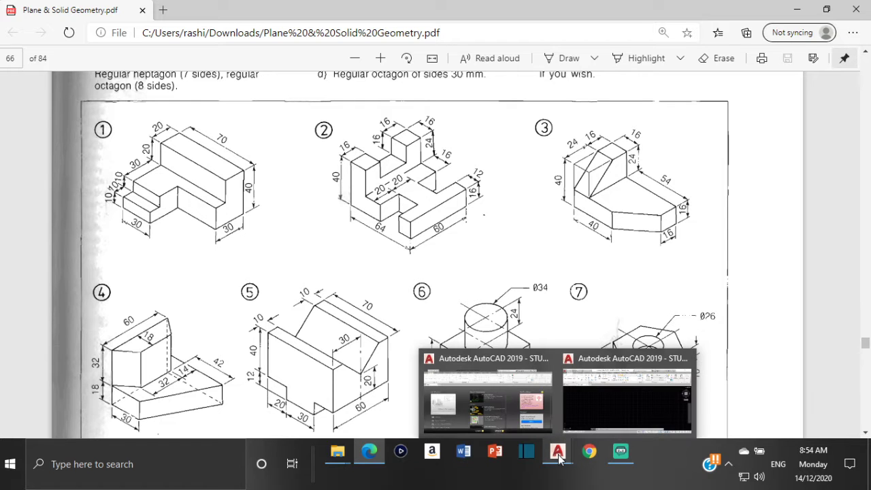
left_click(593, 400)
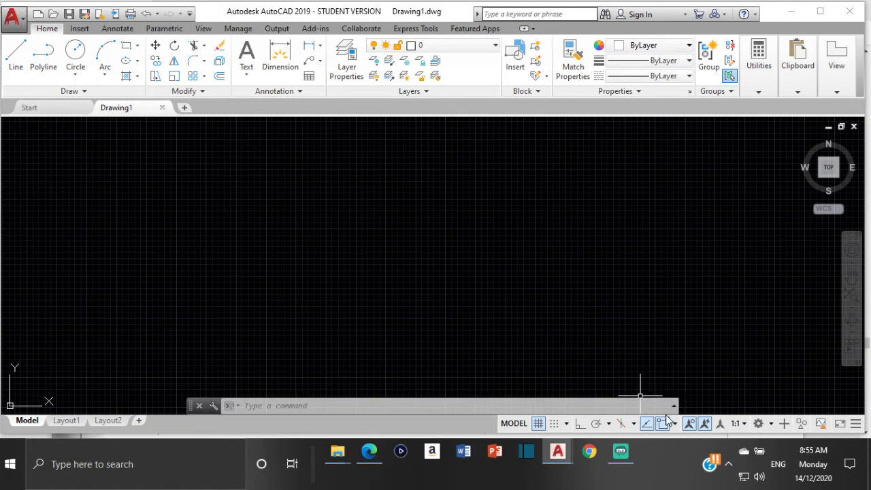
Turn on isometric drafting with the left isoplane and enable ortho mode.
left_click(621, 424)
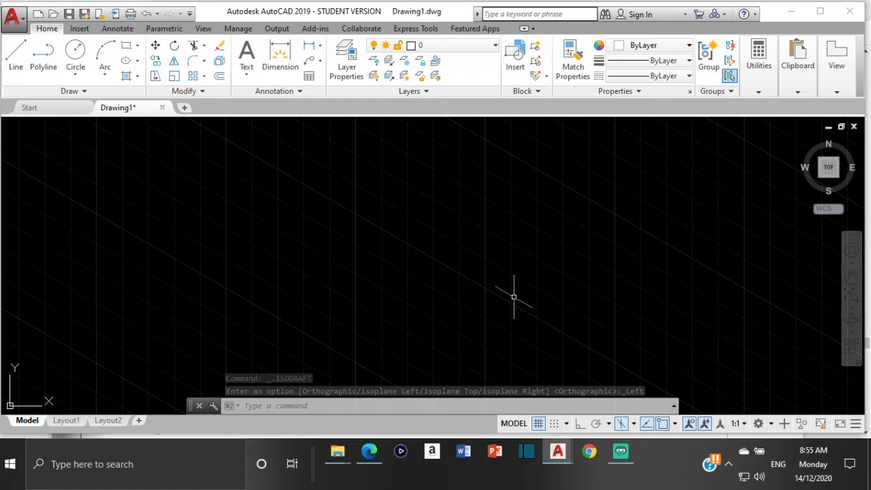
left_click(17, 58)
left_click(233, 172)
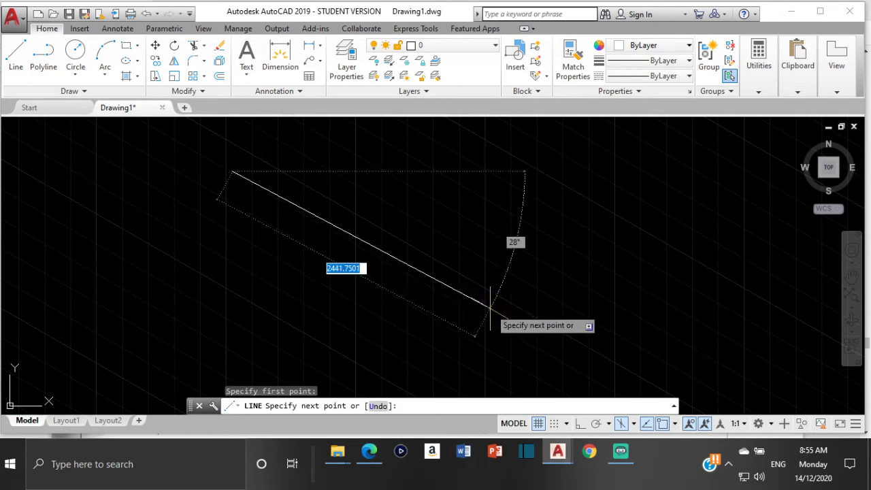
left_click(579, 424)
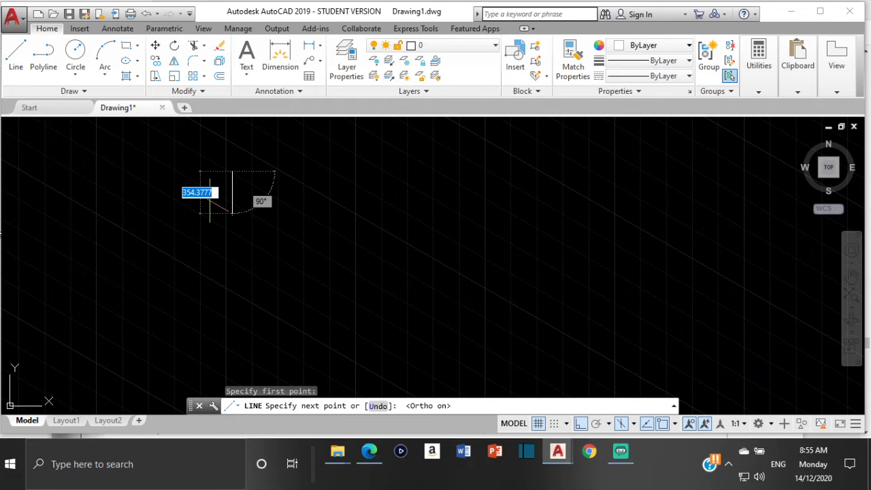
key("Escape")
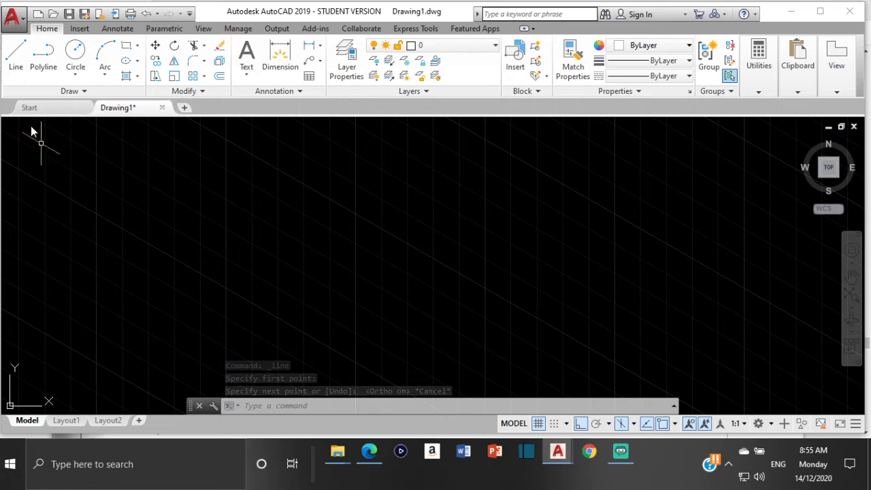
Draw a 30-unit line up and to the left along the left isoplane's 150° axis as the base edge.
left_click(17, 62)
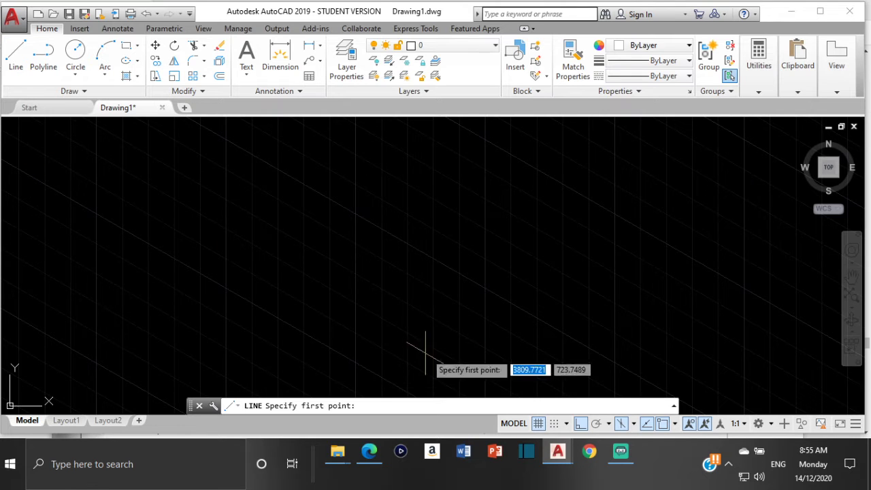
left_click(484, 286)
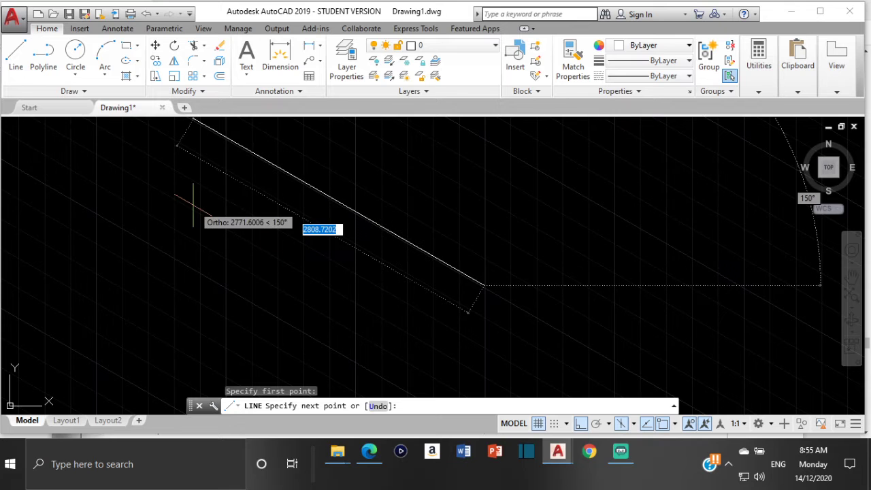
type("30")
key("Return")
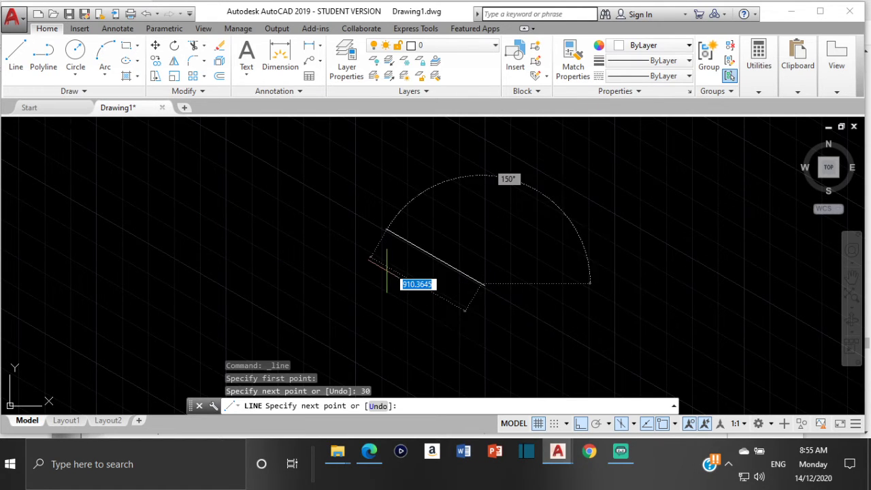
key("Return")
scroll(495, 288, "up", 1)
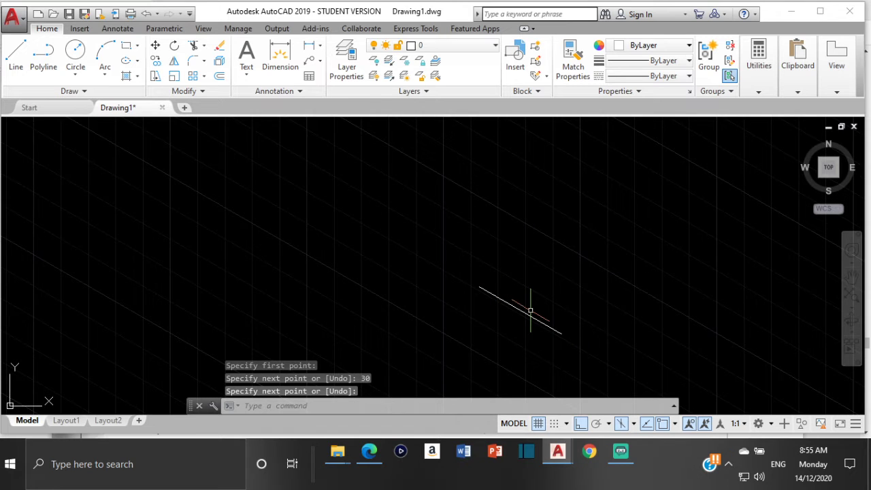
scroll(530, 311, "down", 1)
middle_click_drag(530, 310, 393, 293)
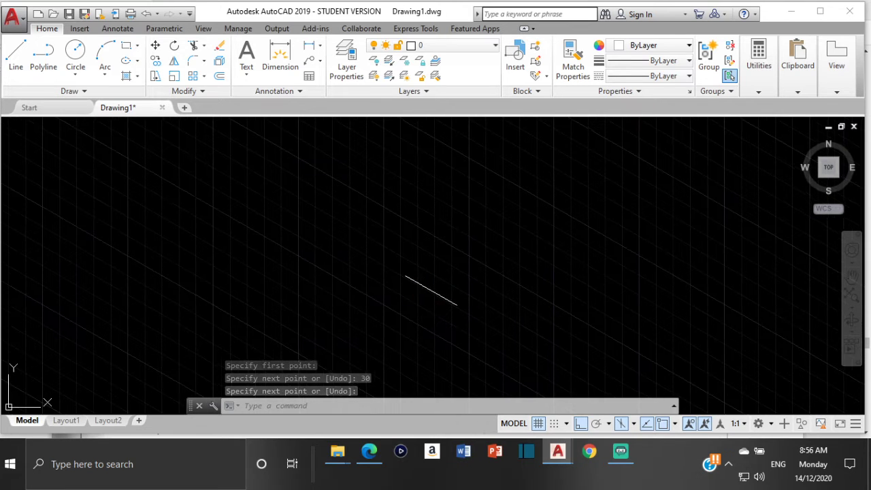
left_click(368, 452)
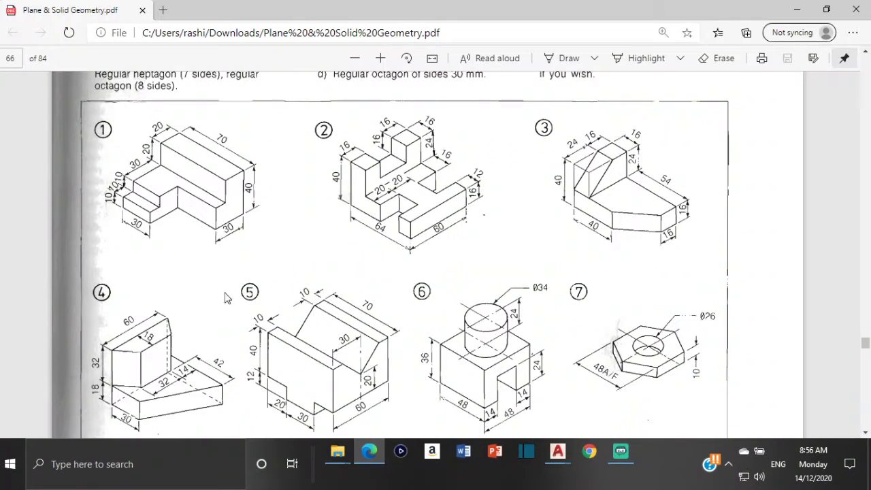
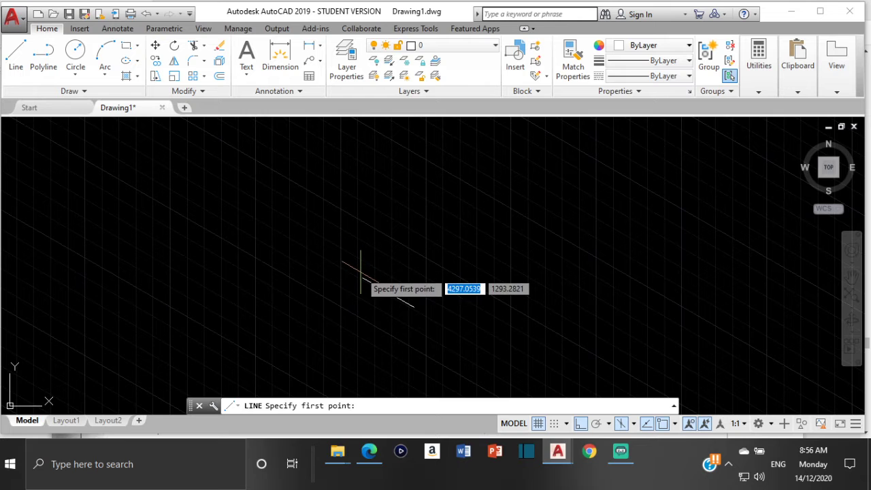
left_click(359, 275)
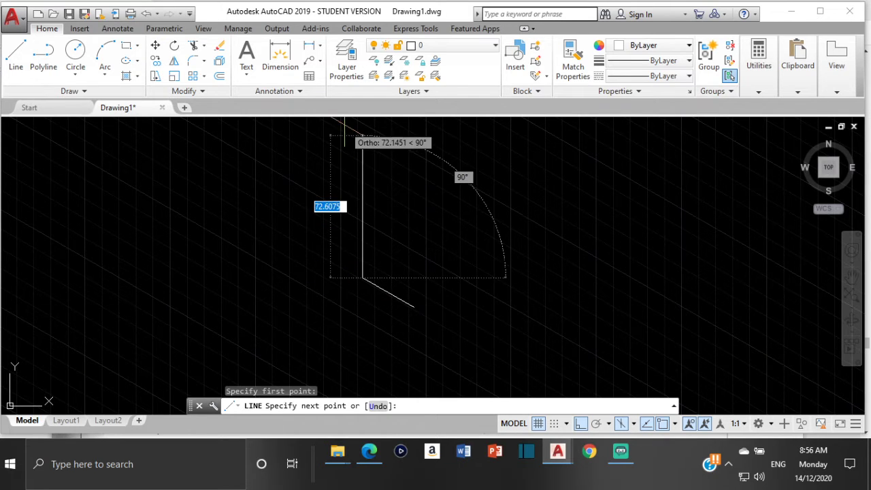
type("1")
key("BackSpace")
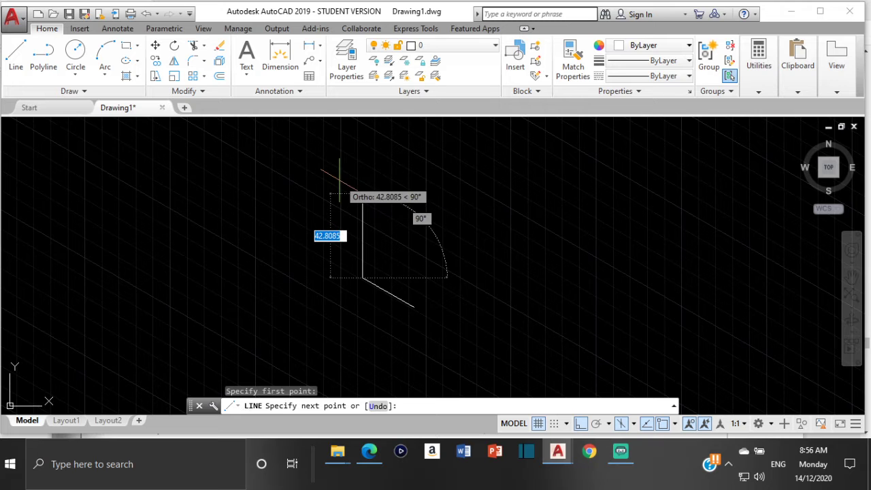
type("0")
key("Return")
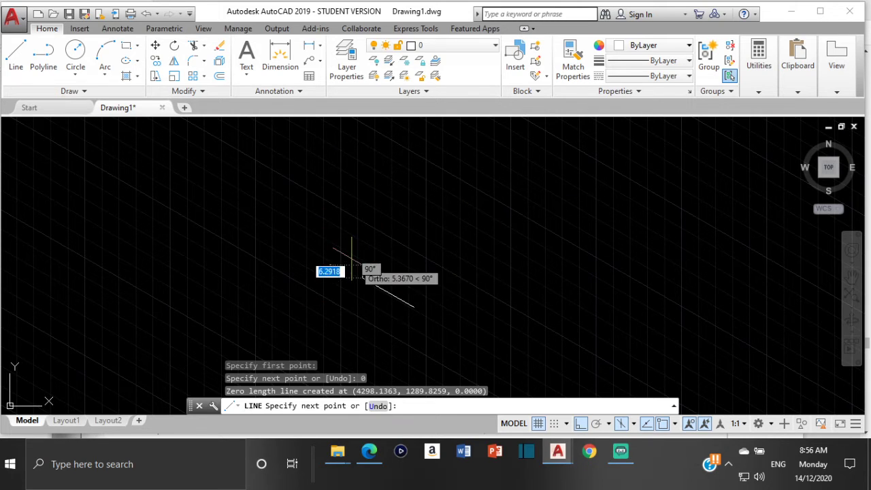
key("Escape")
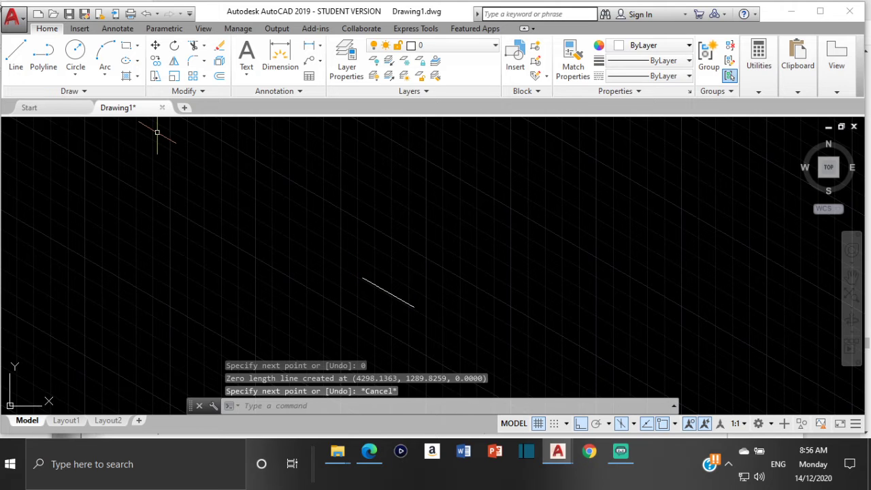
Draw a 10-unit vertical line upward from the upper-left end of the 30-unit base line.
left_click(15, 54)
left_click(362, 278)
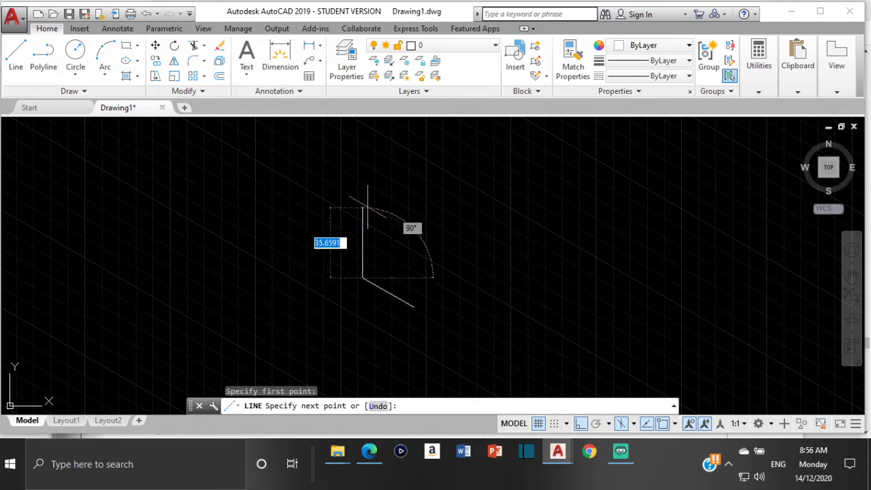
type("1")
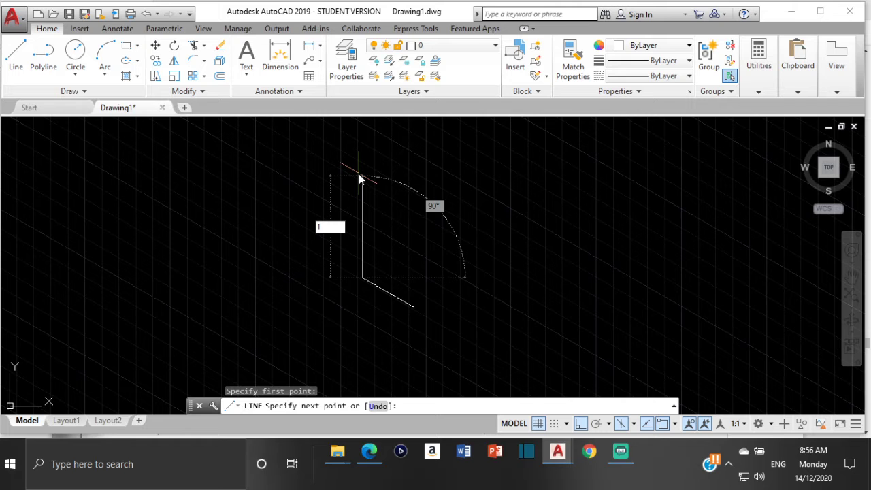
type("0")
key("Return")
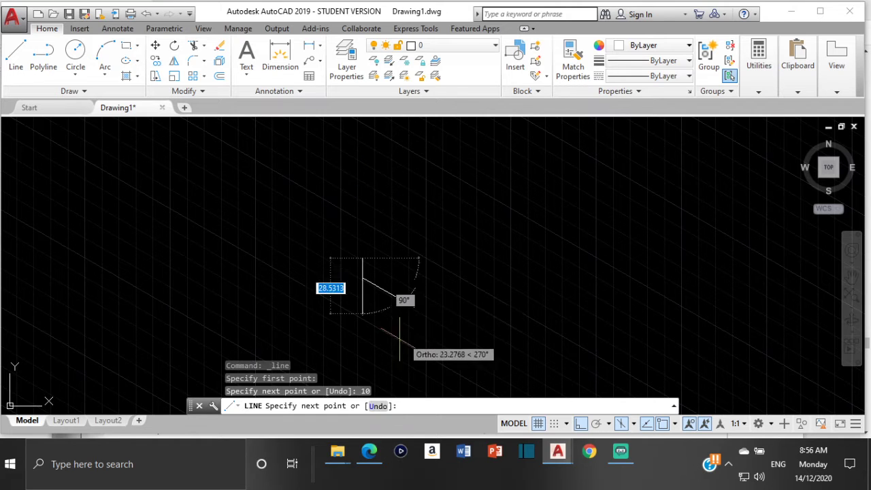
key("Escape")
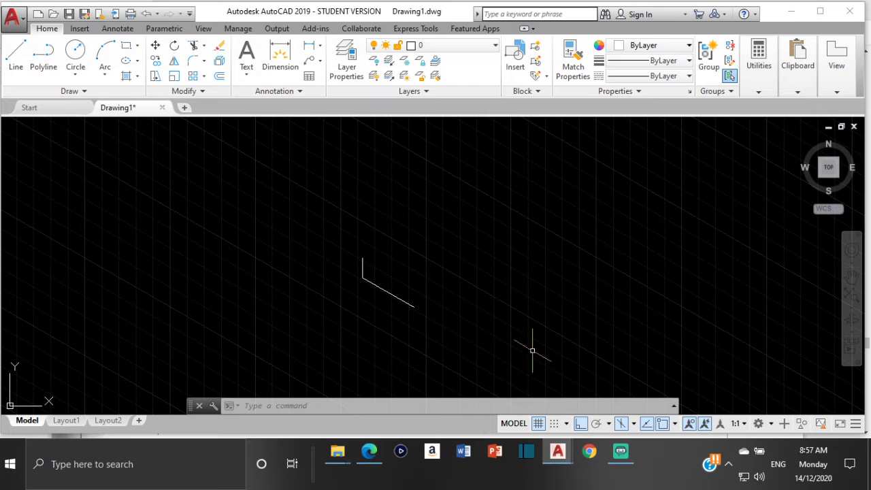
left_click(609, 424)
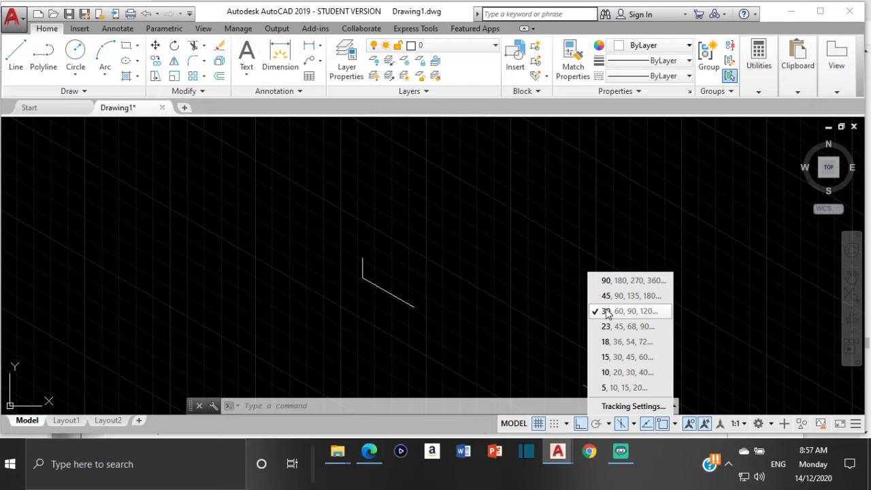
left_click(526, 323)
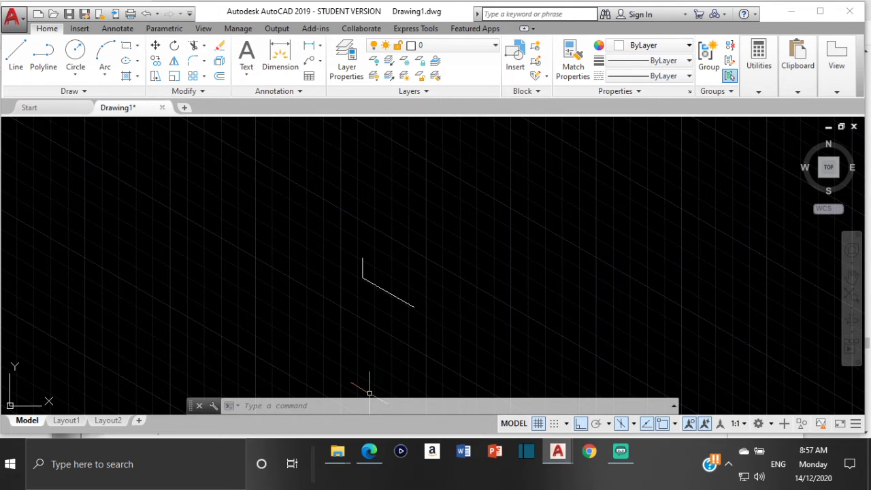
left_click(16, 53)
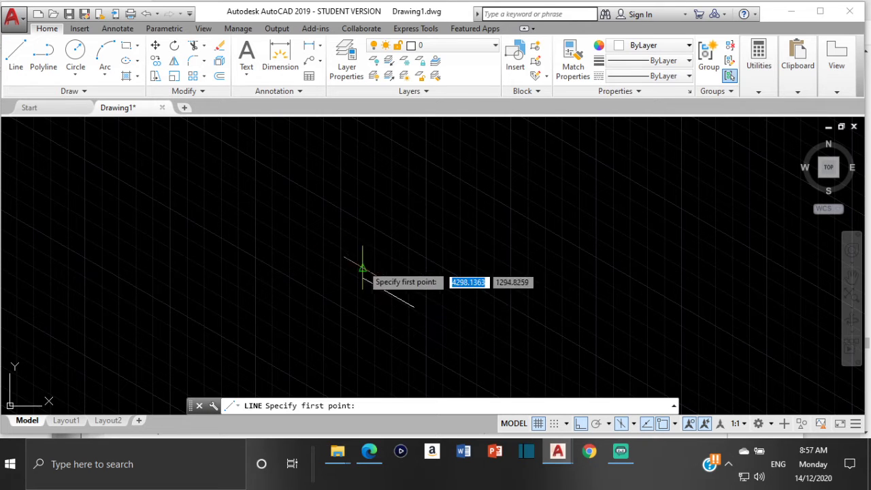
left_click(364, 257)
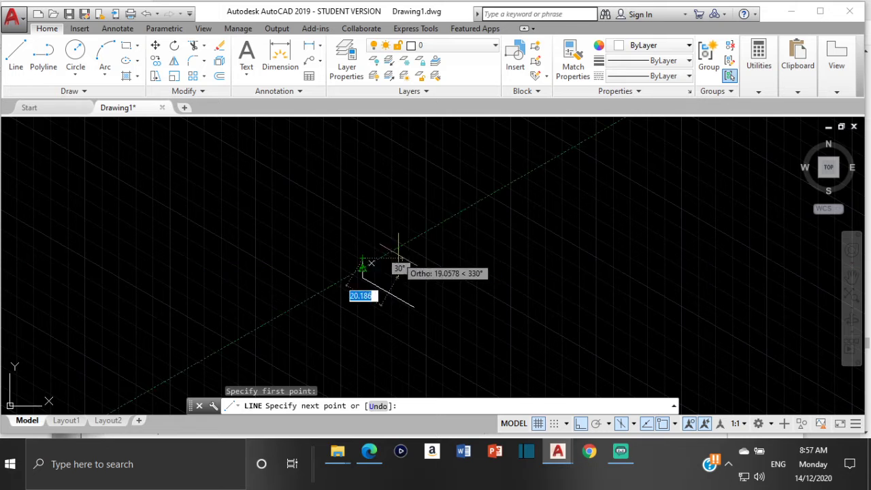
left_click(362, 259)
key("Escape")
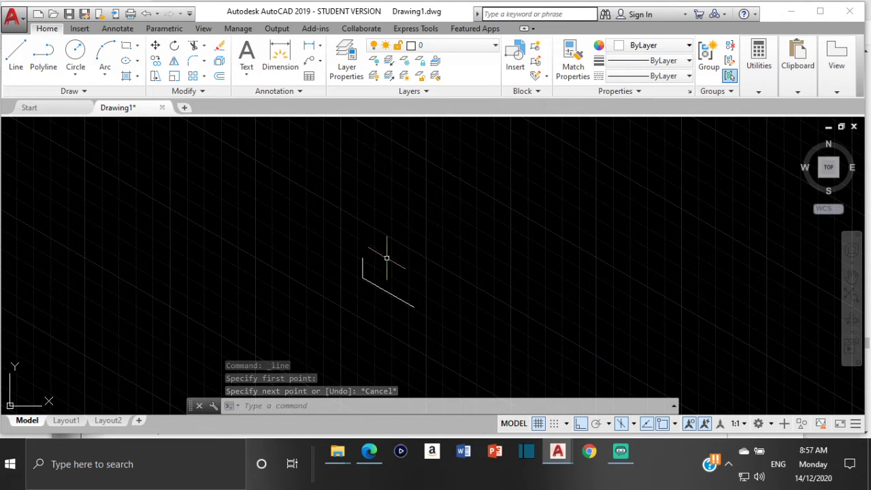
Switch the drafting plane to isoplane Top and try a 30° line from the vertical edge's upper end.
left_click(634, 424)
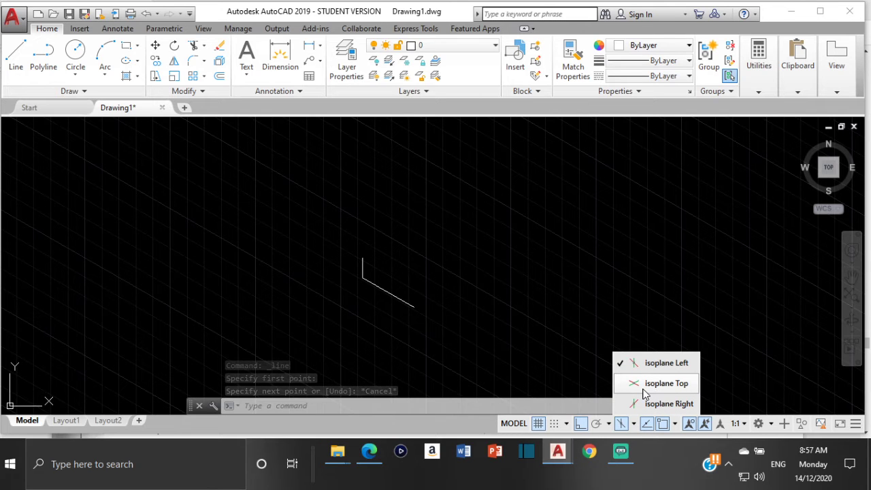
left_click(644, 391)
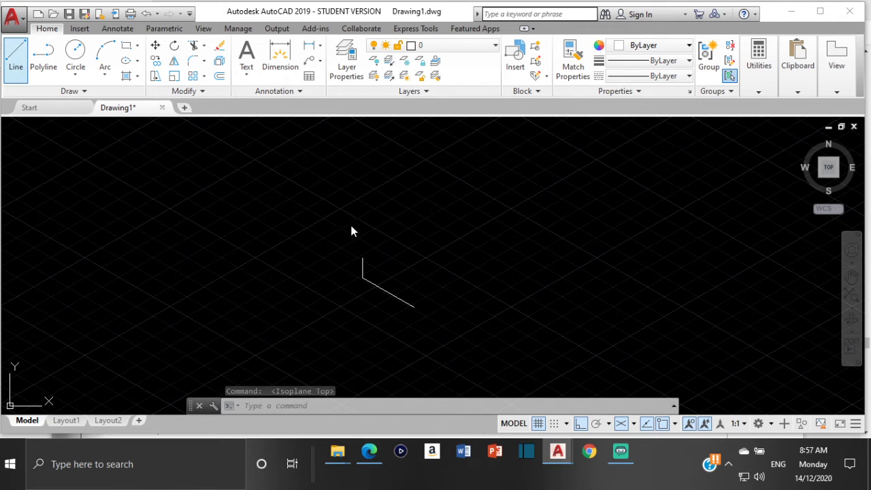
left_click(362, 258)
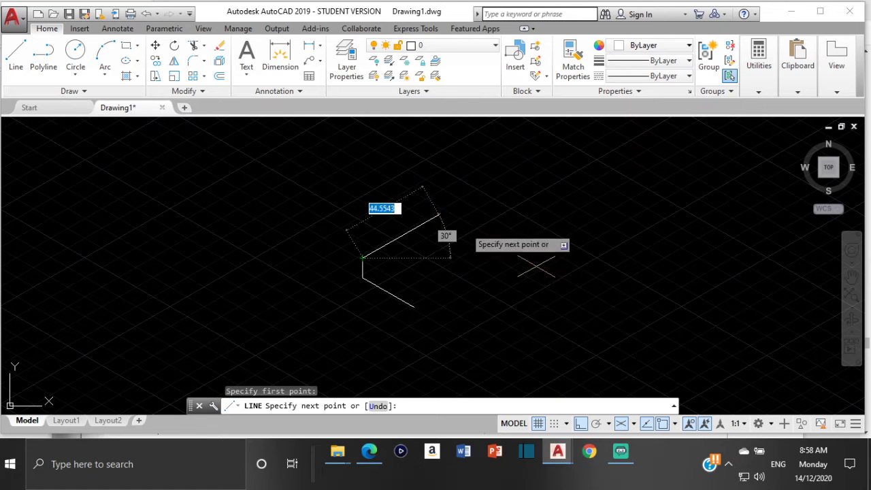
key("Escape")
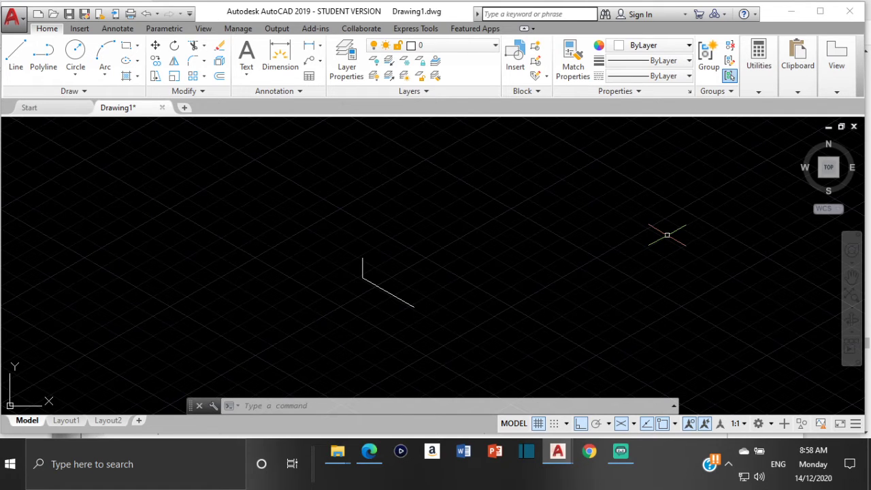
Cycle twice through the Right, Left and Top isoplanes, ending on isoplane Top.
key("F5")
key("F5")
key("F5")
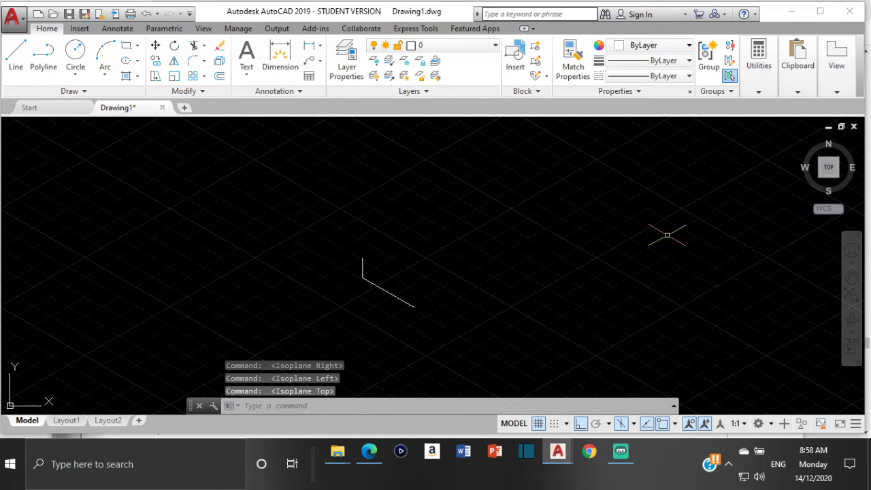
left_click(667, 235)
key("F5")
key("F5")
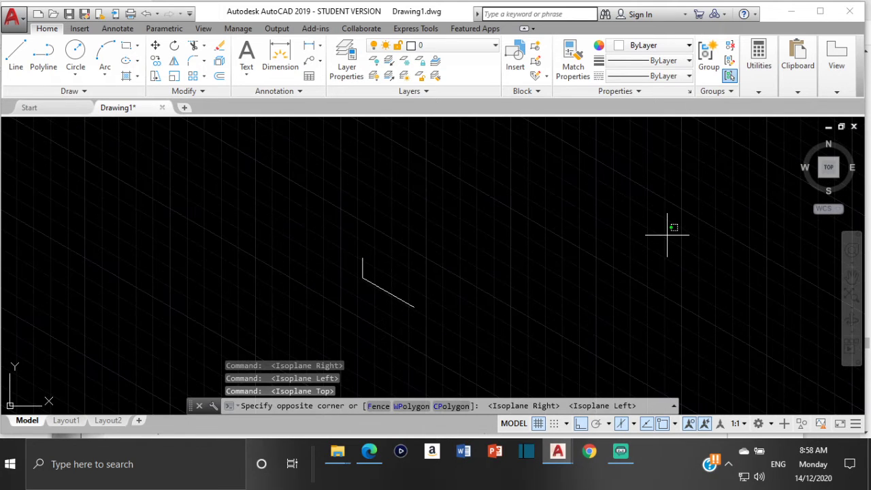
key("F5")
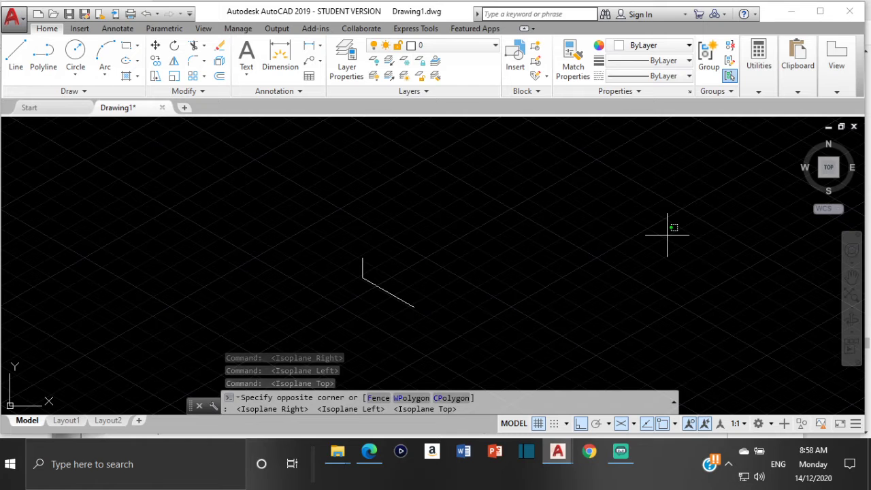
Draw a 10-unit line along the 30° axis from the upper end of the short vertical edge.
left_click(609, 231)
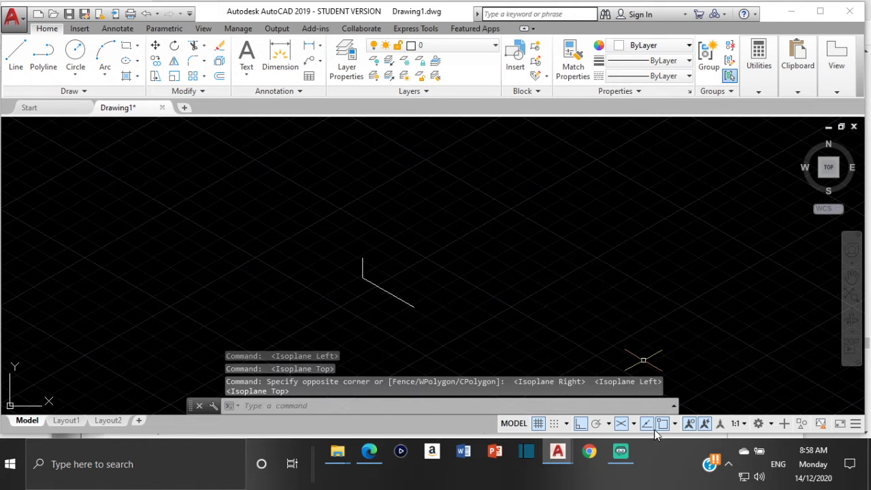
left_click(633, 423)
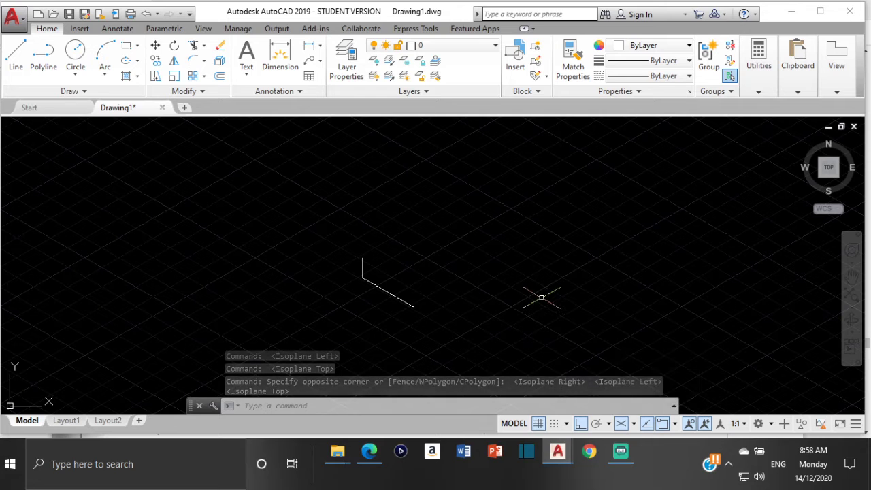
left_click(15, 56)
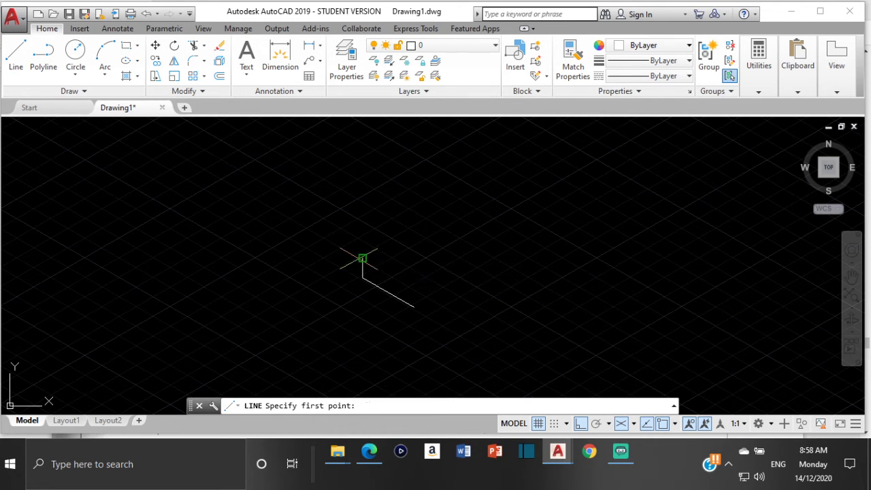
left_click(363, 258)
type("10")
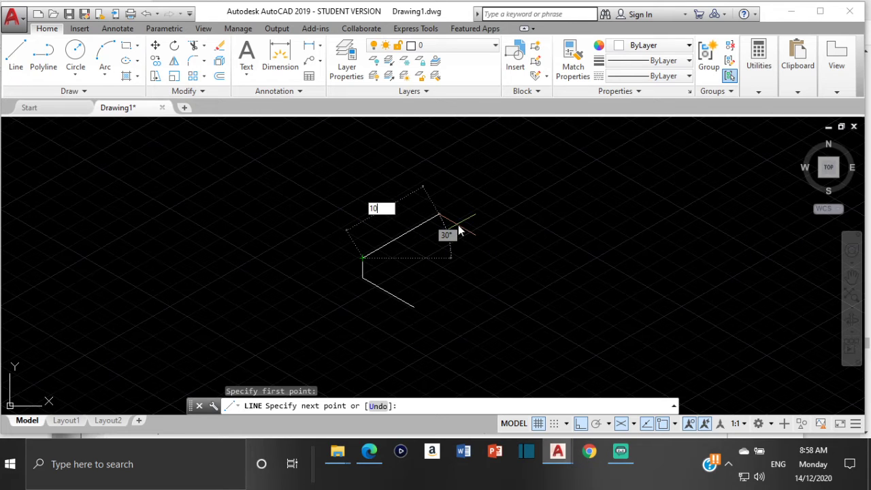
key("Return")
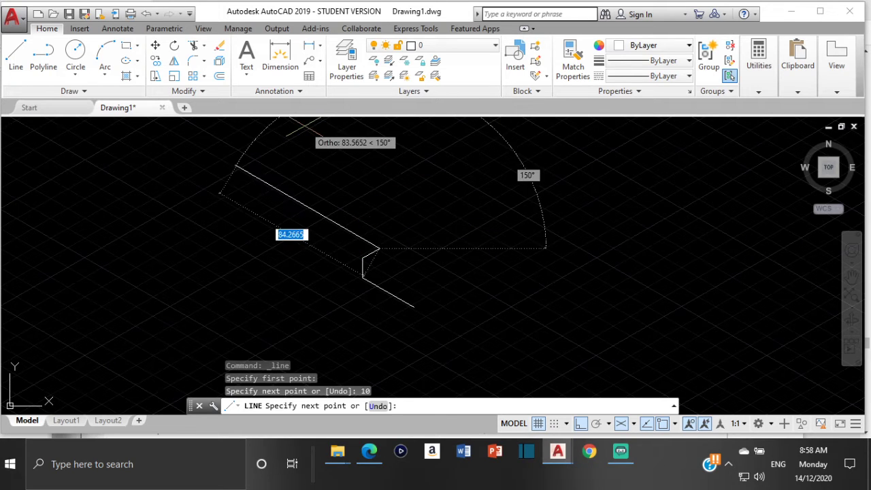
Check the lower step's dimensions on block 1 in the Plane & Solid Geometry PDF, and return to the AutoCAD drawing.
left_click(378, 456)
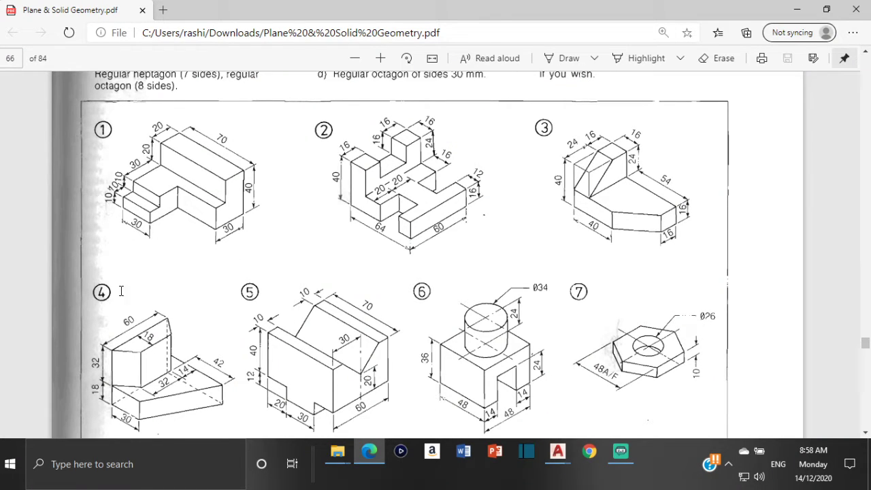
mouse_move(560, 461)
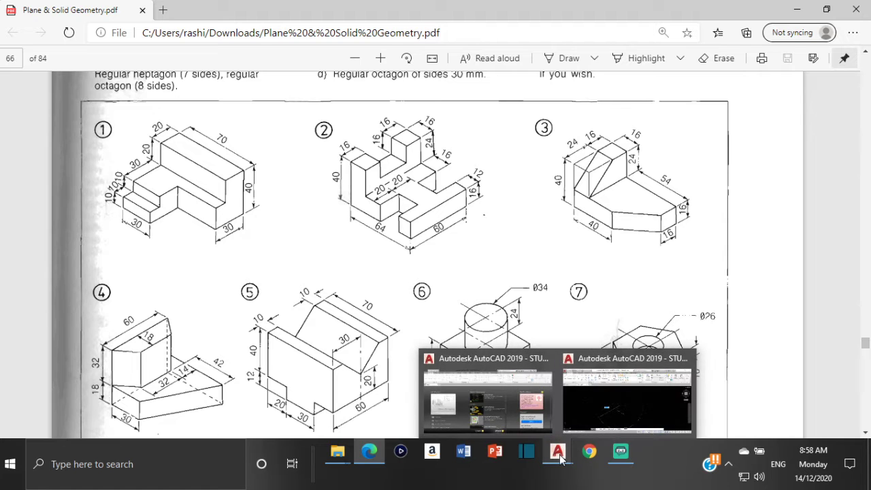
left_click(600, 409)
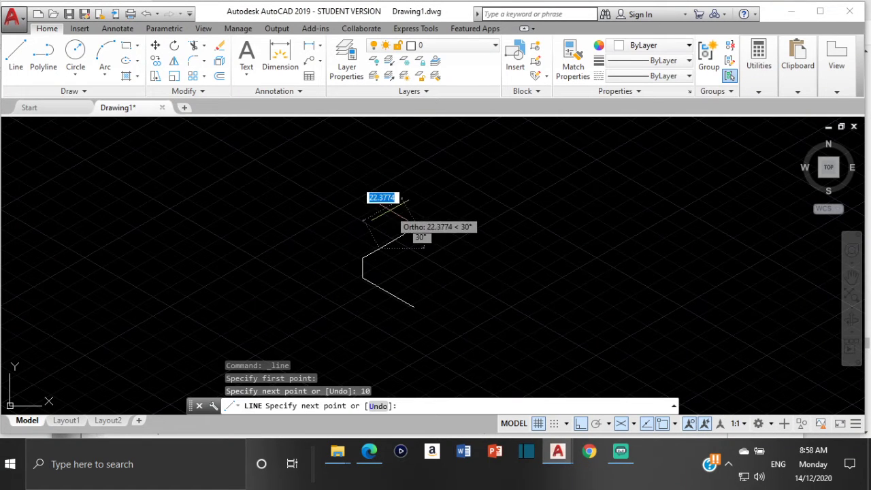
left_click(422, 134)
key("ctrl")
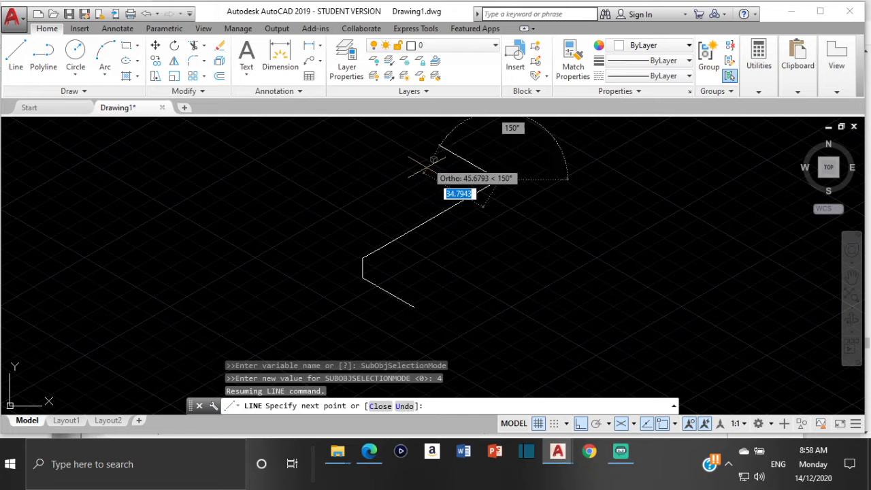
key("Escape")
left_click(470, 191)
left_click(461, 197)
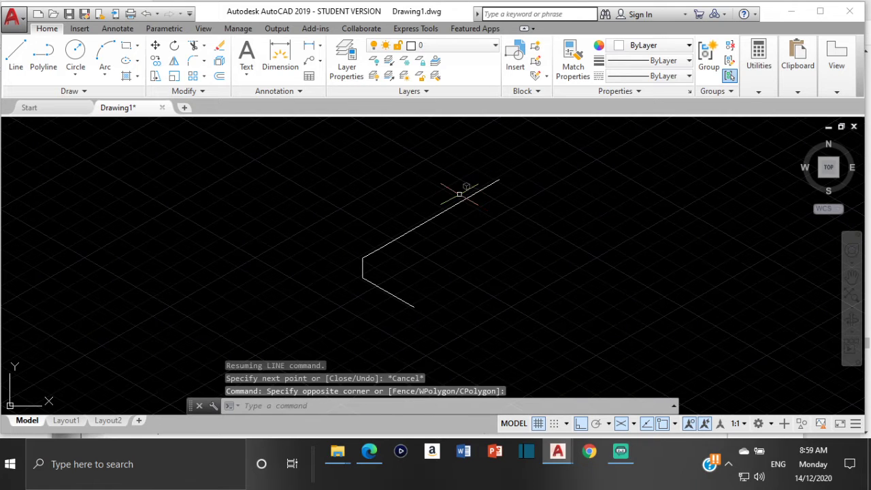
left_click(445, 200)
left_click(443, 208)
key("Escape")
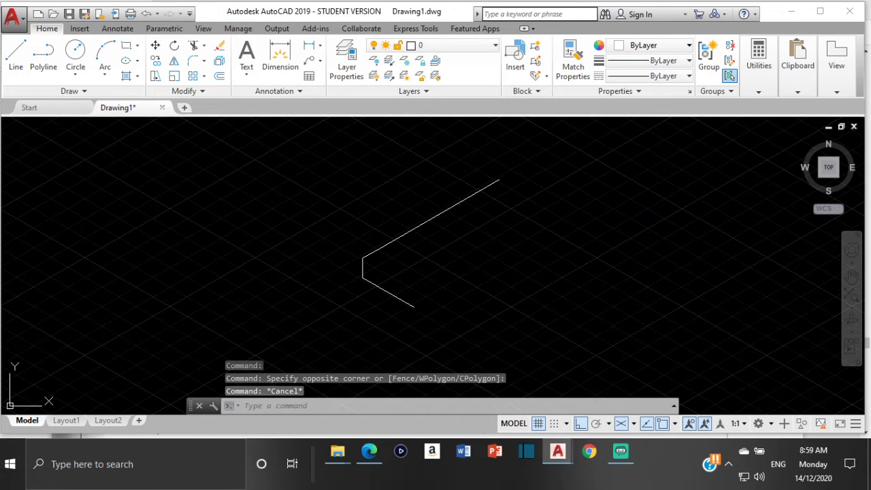
left_click(443, 212)
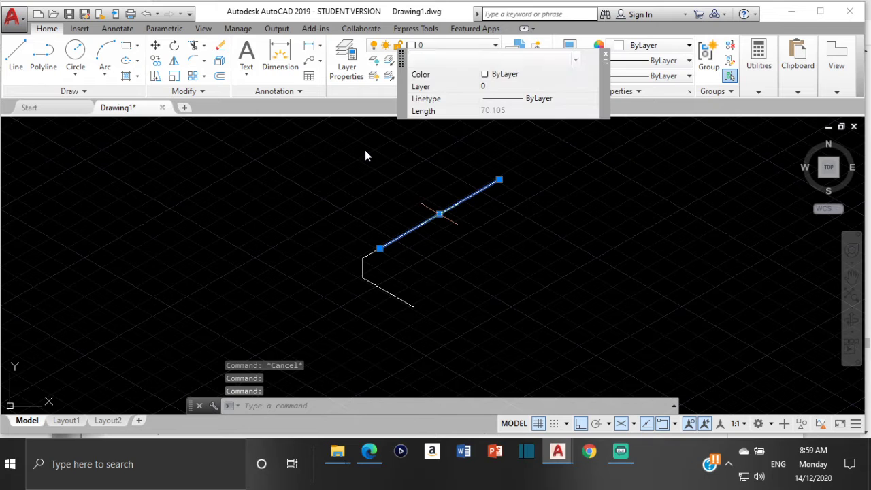
key("Delete")
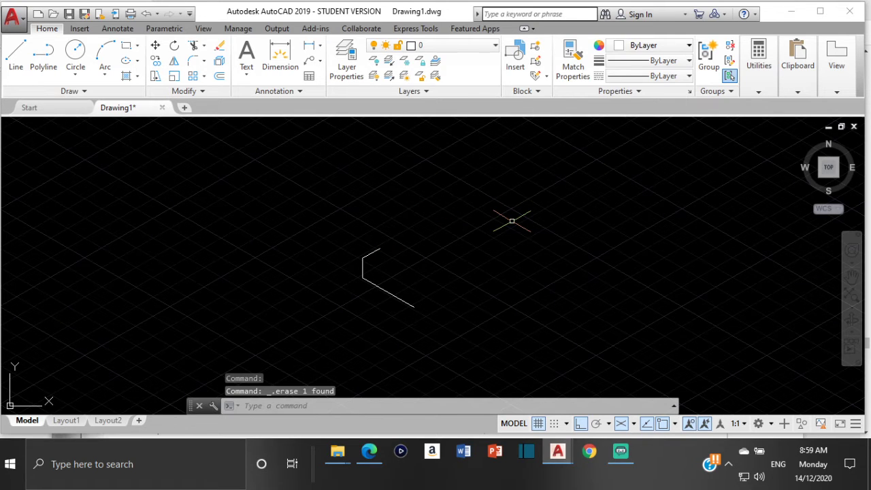
Switch to isoplane Right and draw a 10-unit vertical line upward from the free end of the 10-unit 30° line.
key("F5")
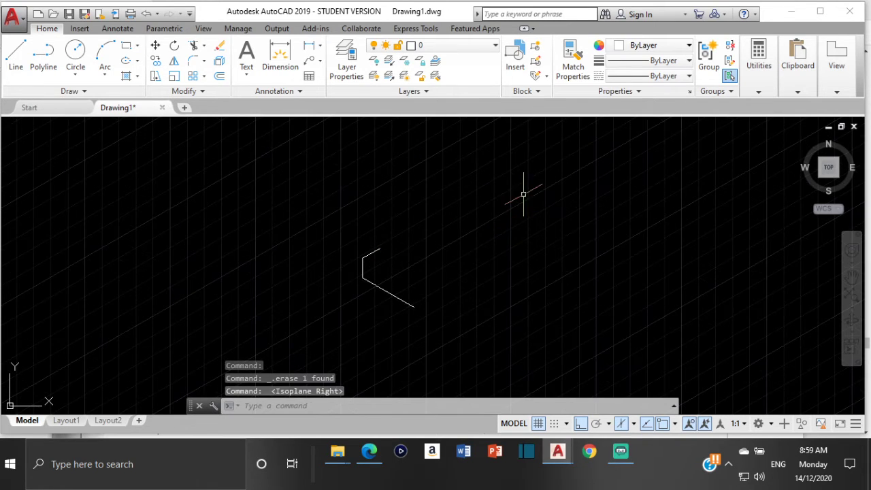
left_click(15, 54)
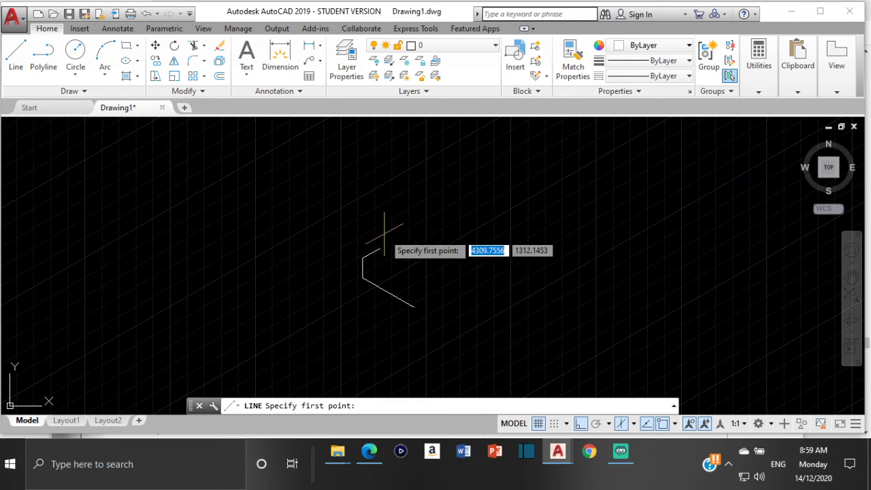
left_click(380, 249)
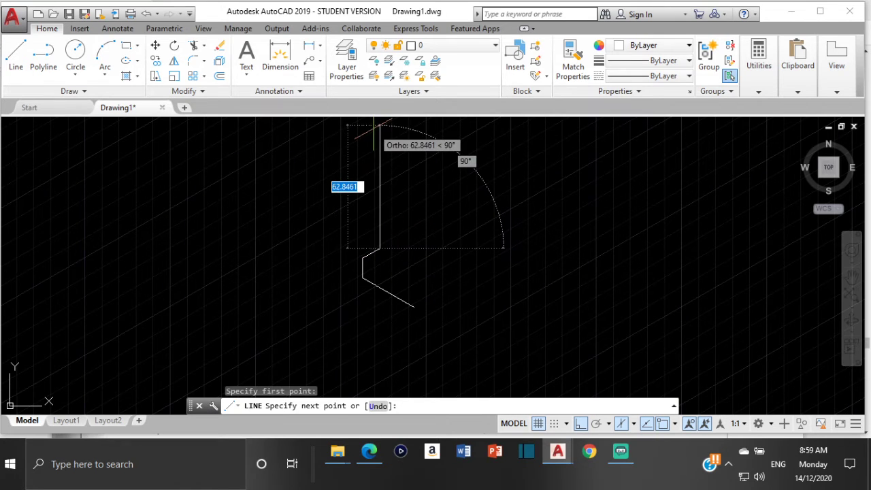
type("10")
key("Return")
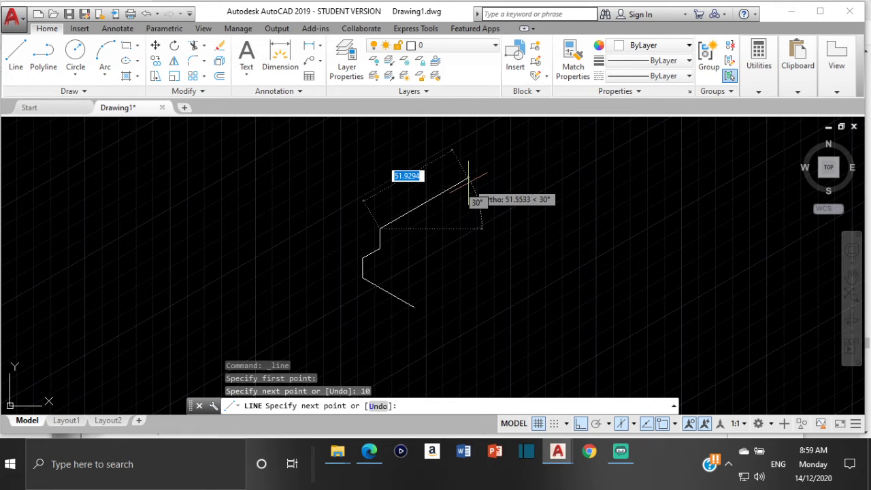
Continue the stepped profile with a 30-unit line along the 30° axis and a 20-unit vertical line upward.
type("30")
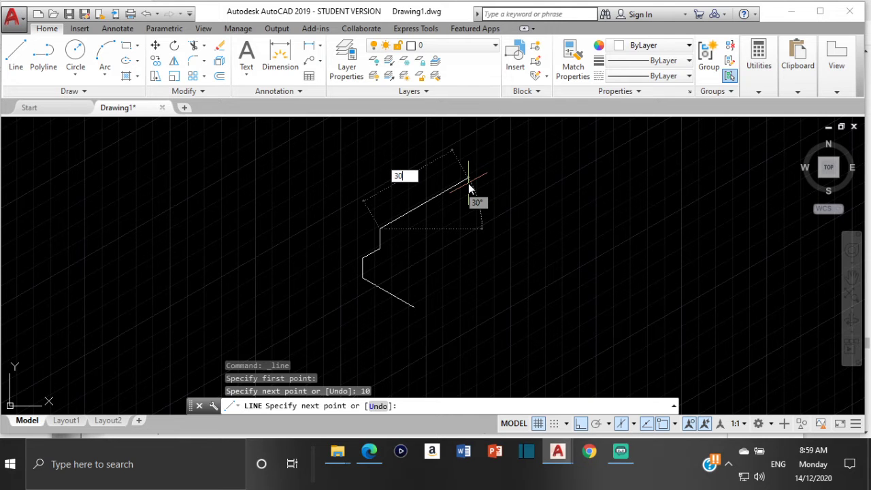
key("Return")
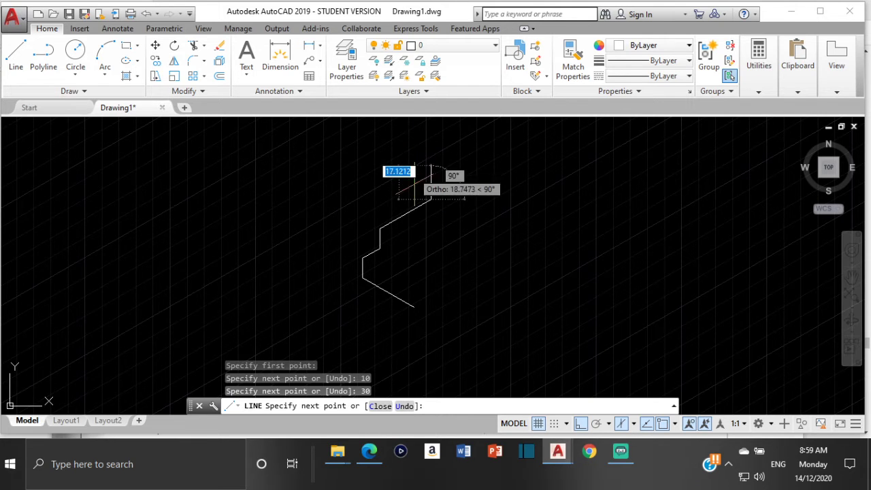
middle_click_drag(431, 176, 445, 225)
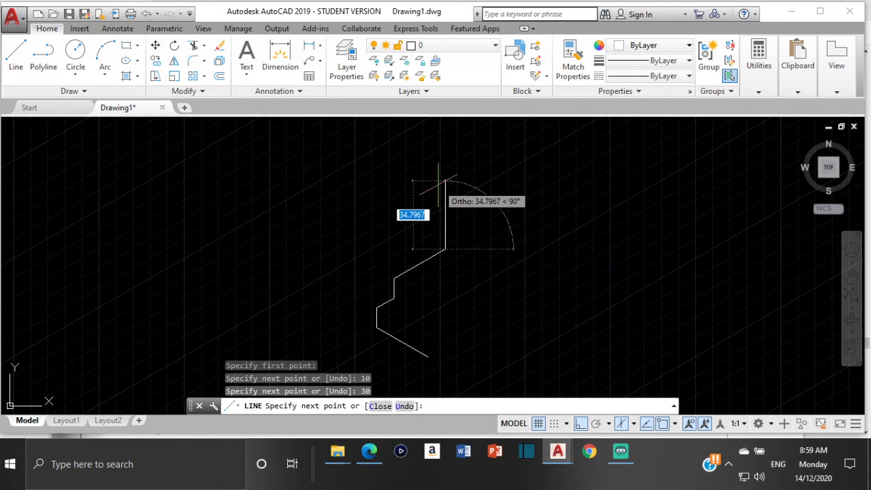
type("20")
key("Return")
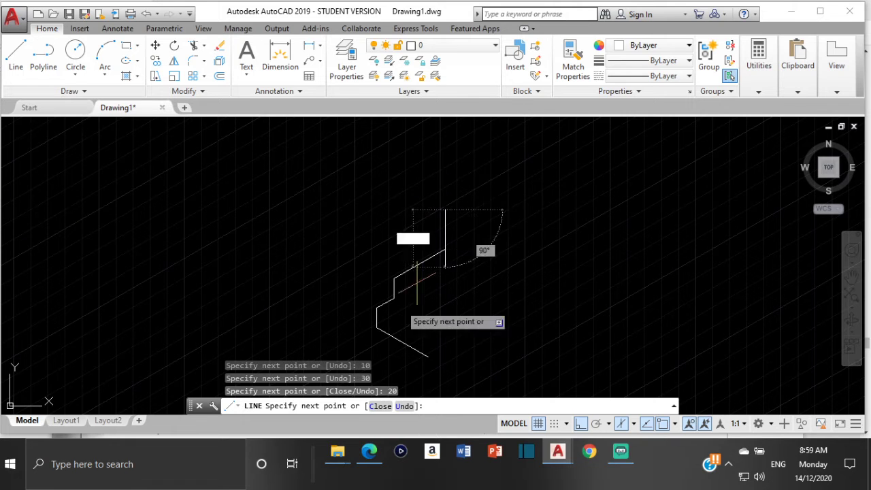
Check the top edge's width on block 1 in the Plane & Solid Geometry PDF, and return to the AutoCAD drawing.
left_click(373, 457)
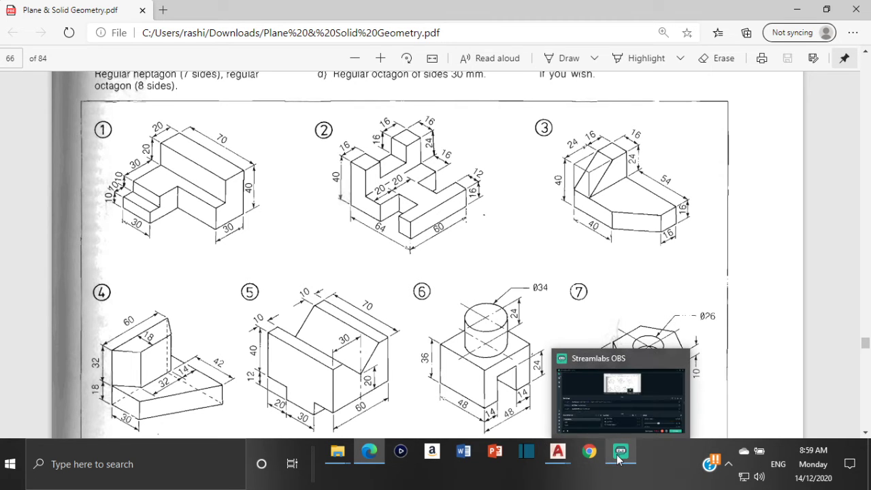
mouse_move(558, 451)
left_click(486, 388)
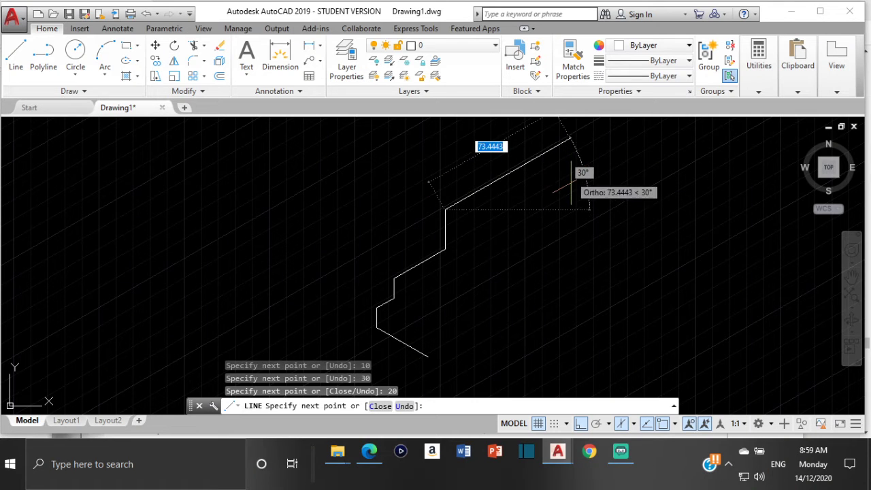
Draw a 20-unit line along the 30° axis from the upper end of the 20-unit vertical edge.
key("Return")
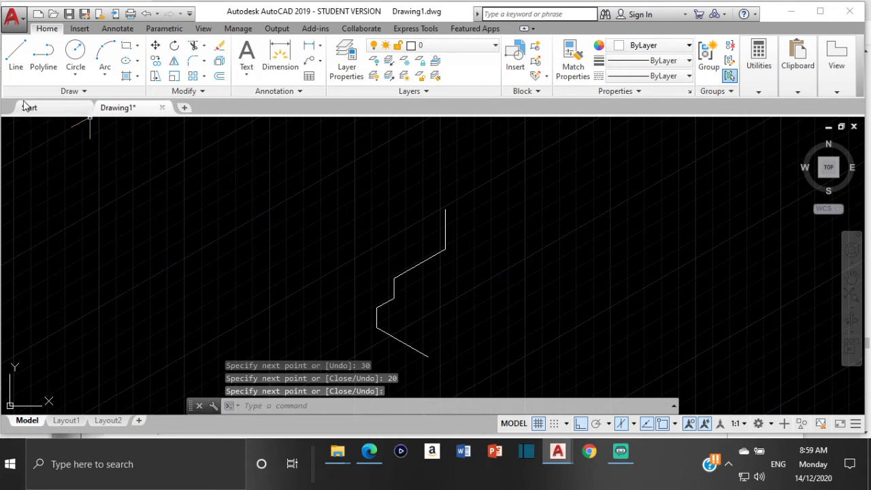
key("Escape")
key("Return")
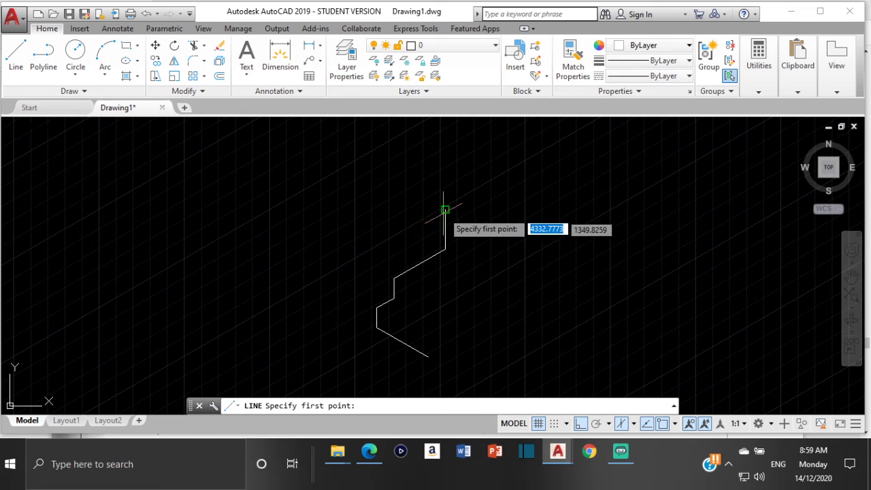
left_click(445, 209)
type("20")
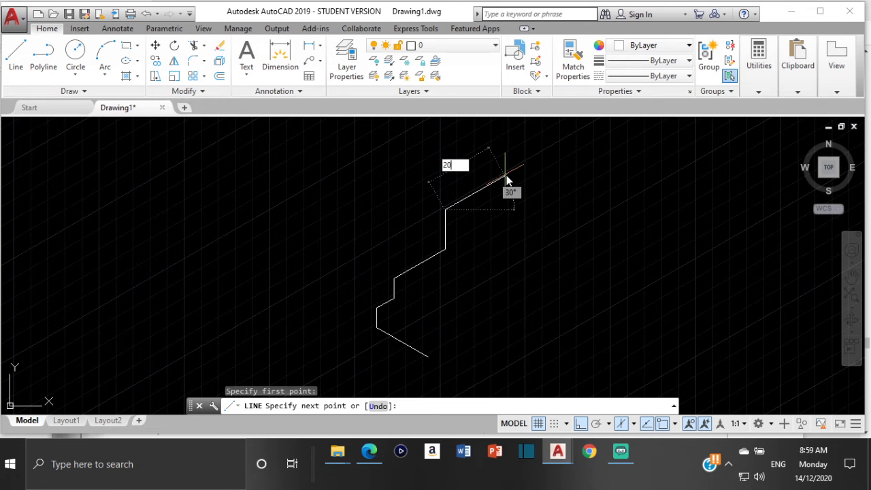
key("Return")
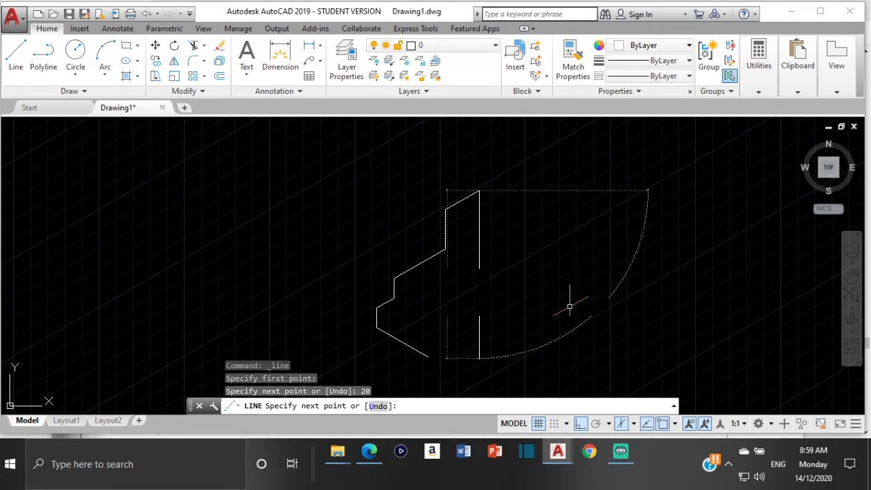
key("Escape")
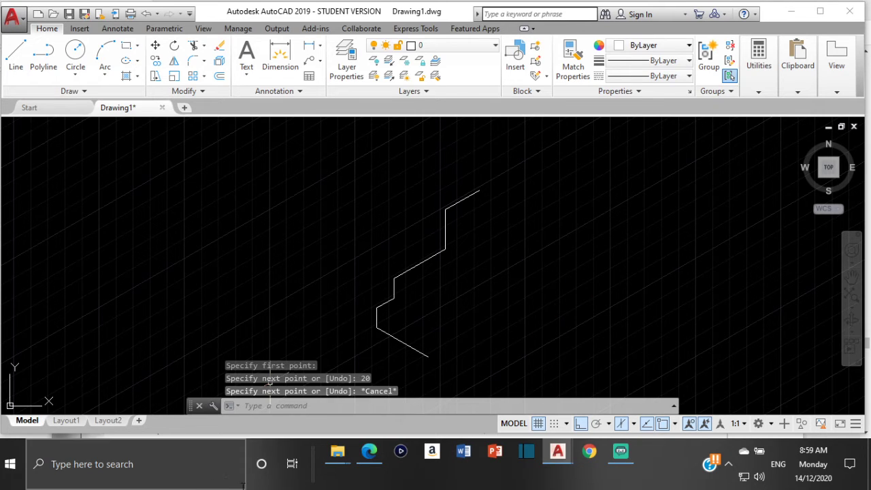
Review the shape of block 1 in the Plane & Solid Geometry PDF, and return to the AutoCAD drawing.
left_click(370, 451)
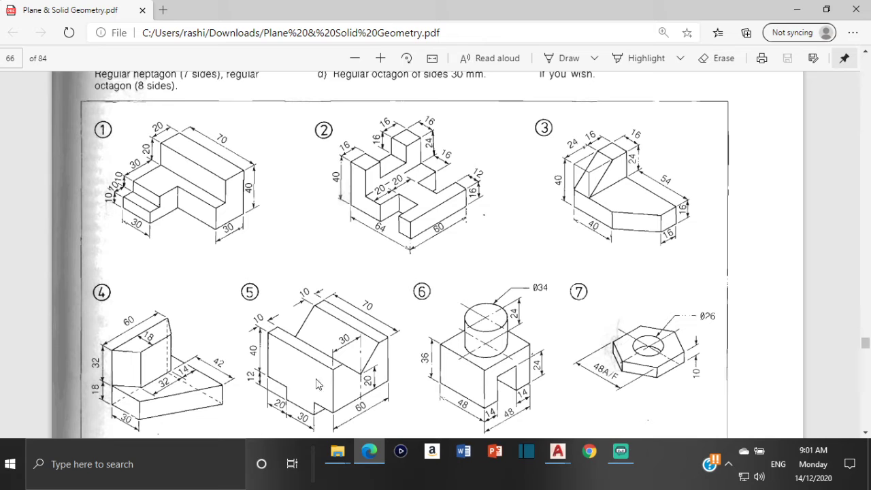
mouse_move(562, 454)
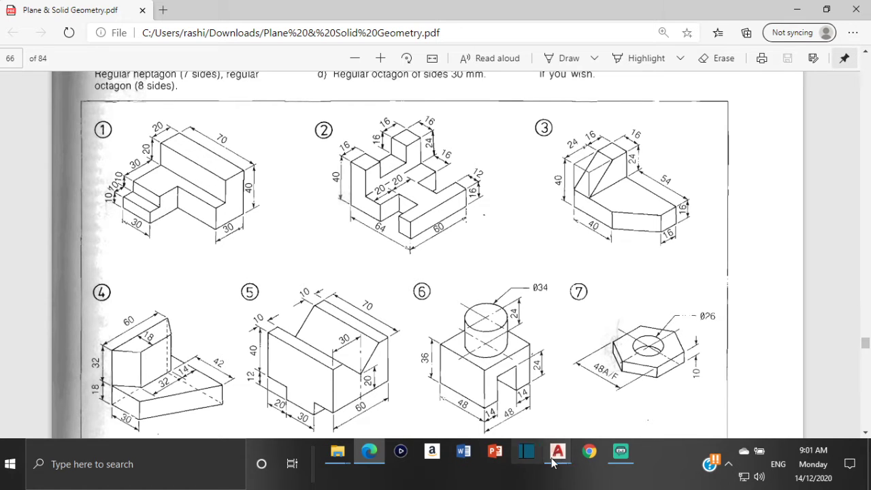
left_click(600, 389)
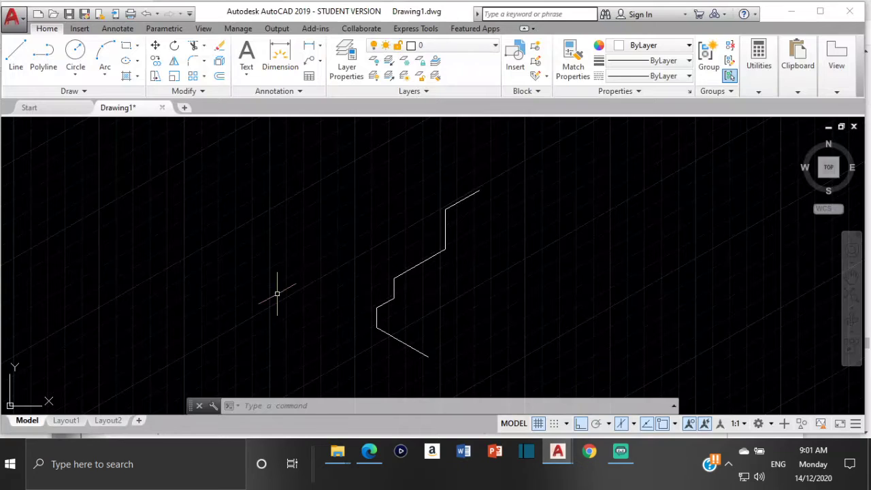
Copy the two lower risers and the tread between them from the base edge's start to its far end.
left_click(375, 321)
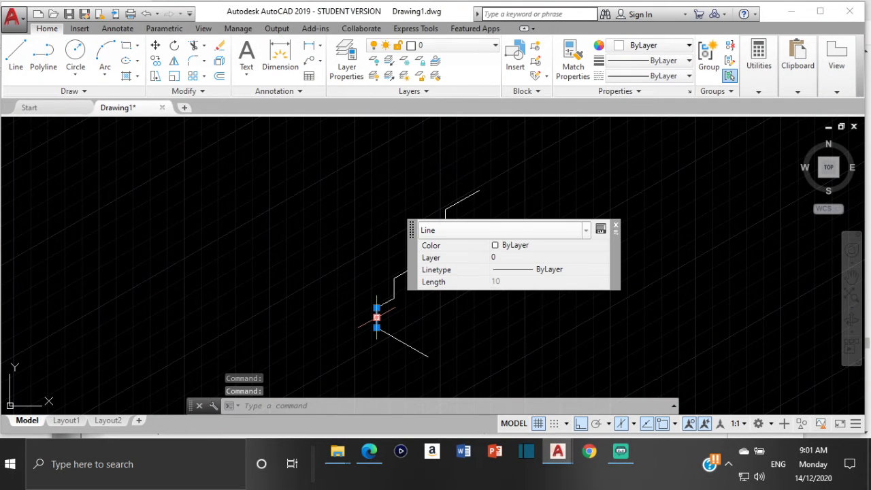
scroll(258, 249, "up", 3)
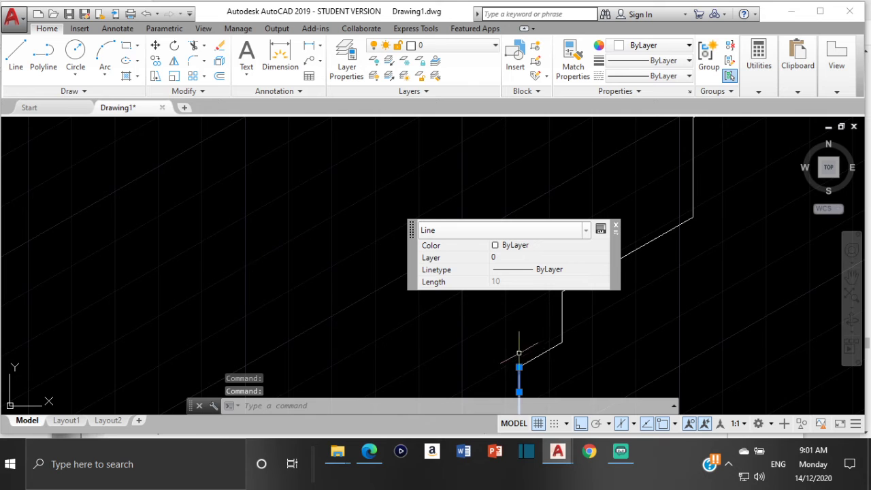
scroll(435, 322, "down", 4)
left_click(333, 290)
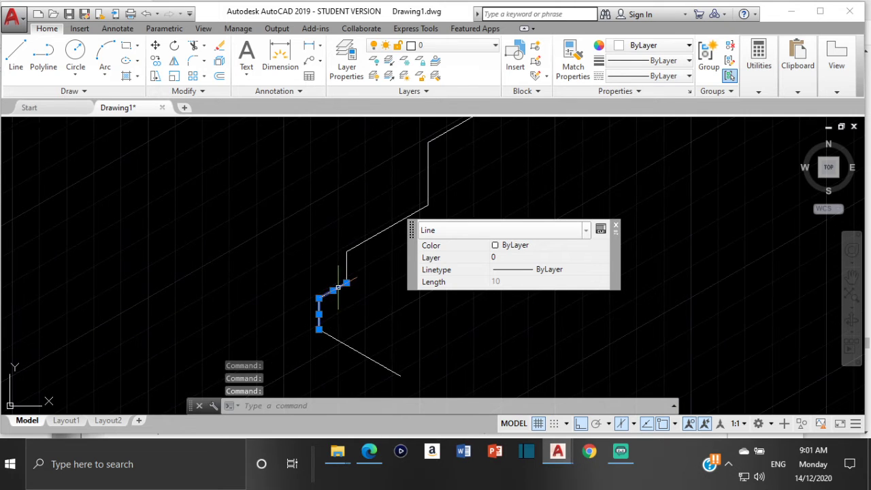
left_click(347, 260)
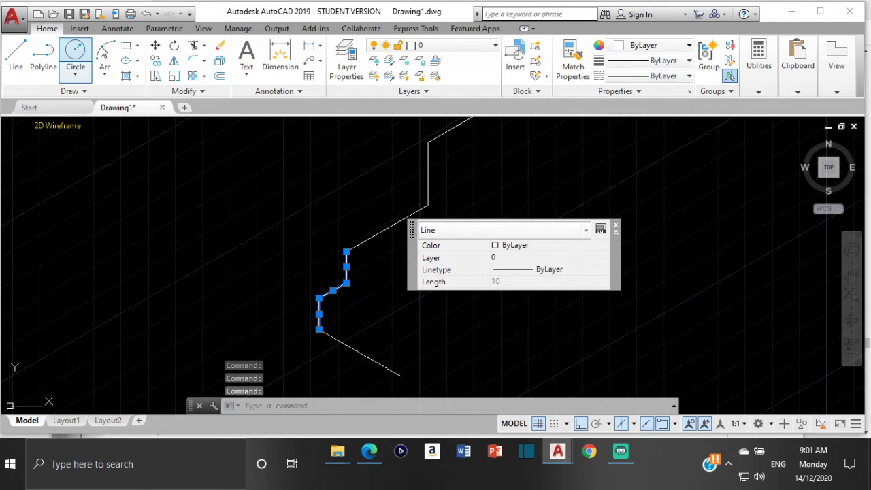
left_click(156, 61)
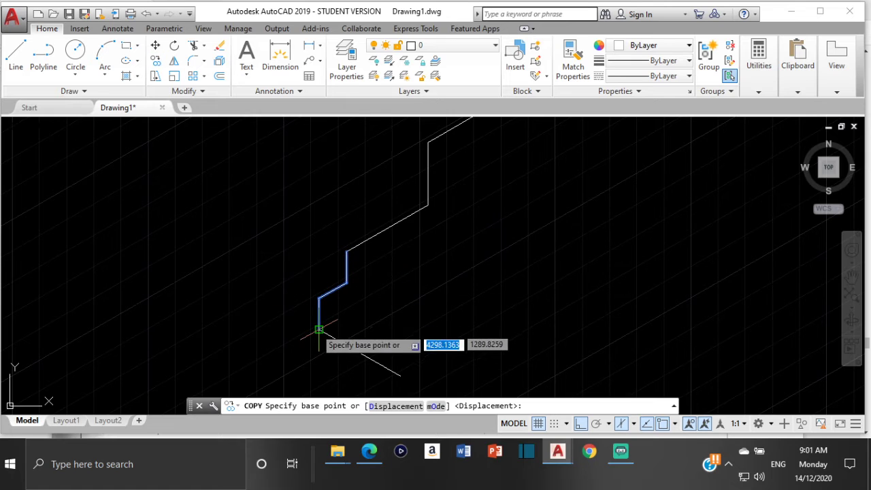
left_click(319, 331)
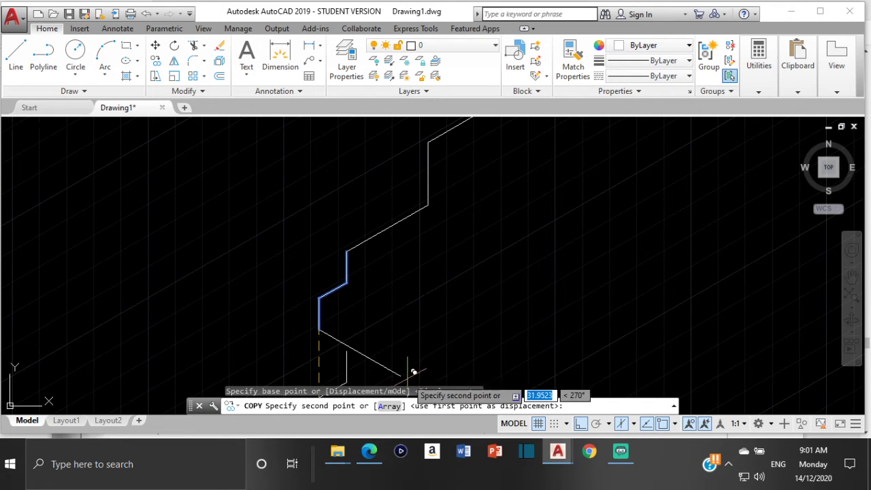
left_click(401, 376)
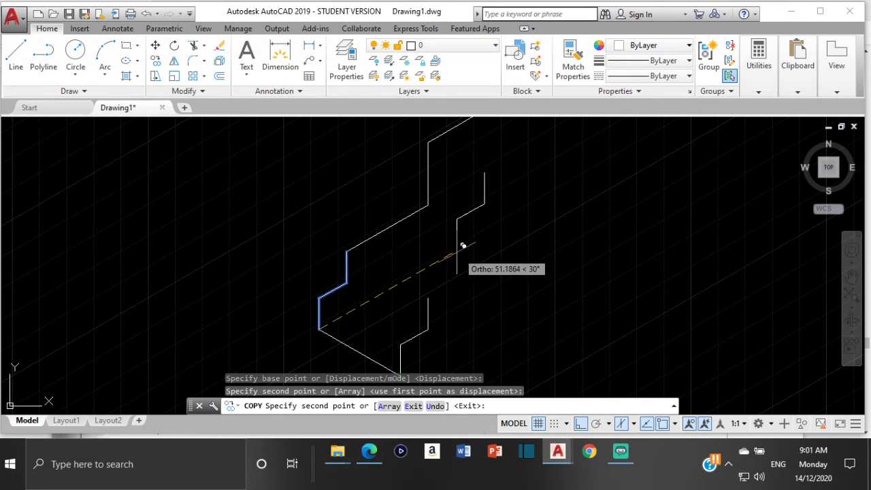
key("Escape")
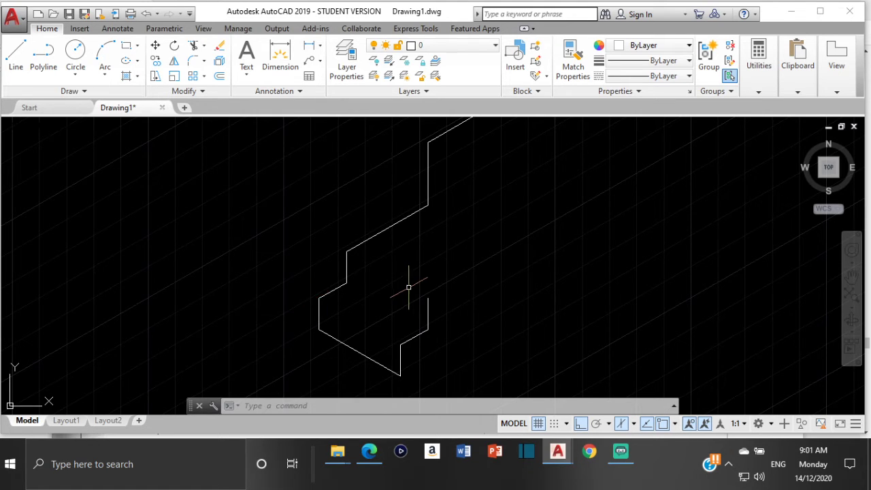
Draw two parallel lines joining the front and back corners of the lowest tread to the matching corners of the copied profile.
scroll(401, 279, "down", 2)
middle_click_drag(394, 268, 270, 270)
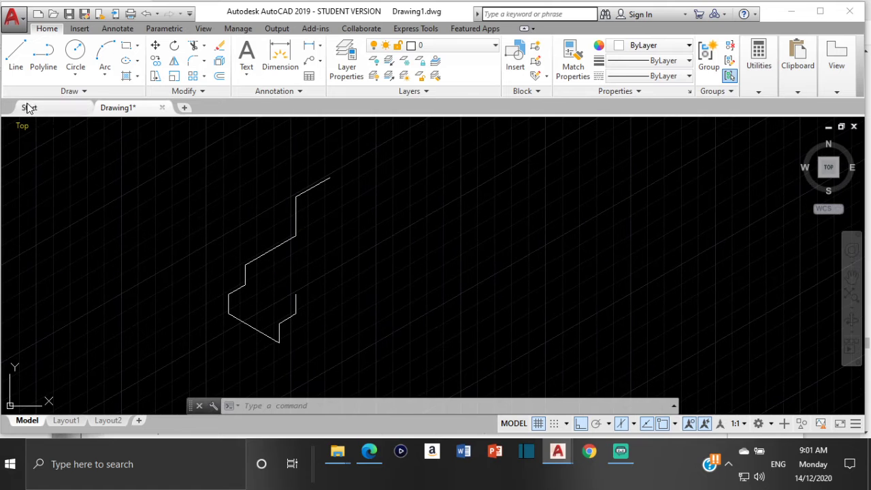
left_click(15, 55)
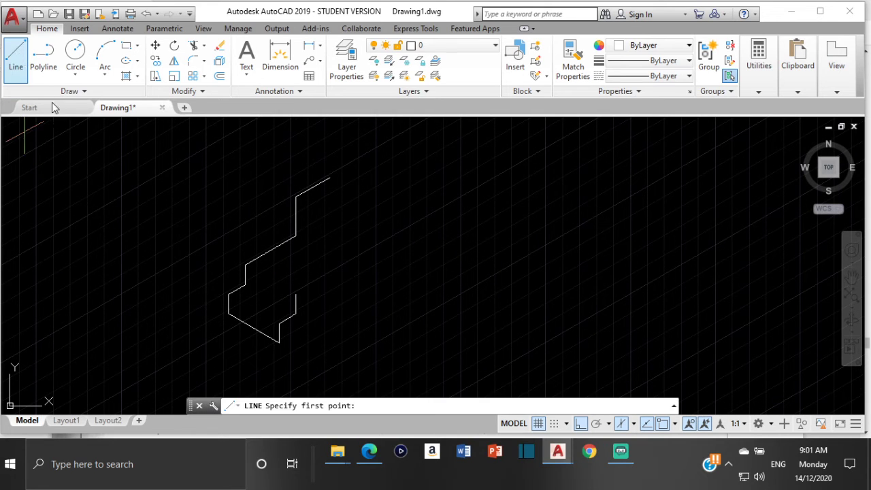
left_click(229, 295)
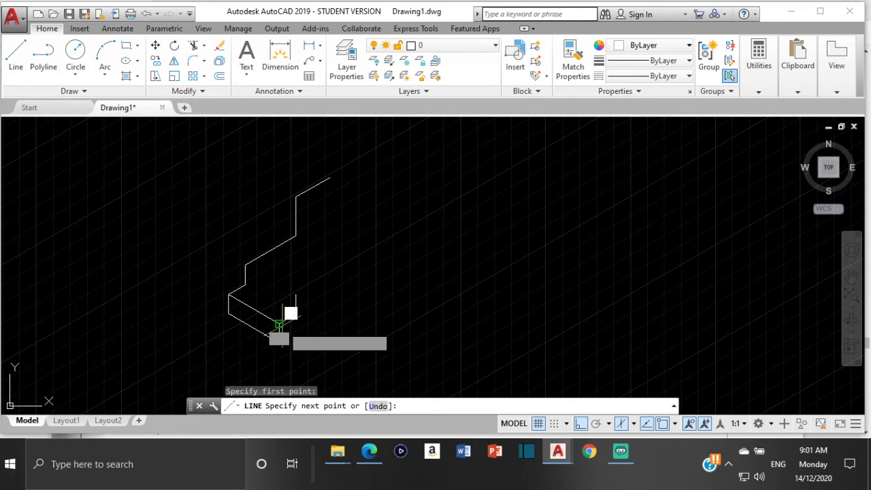
left_click(280, 324)
key("Return")
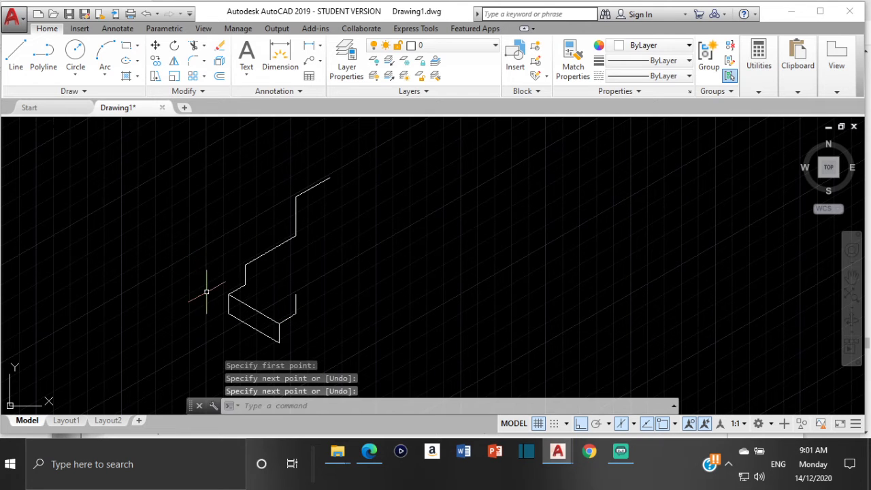
key("Return")
left_click(244, 285)
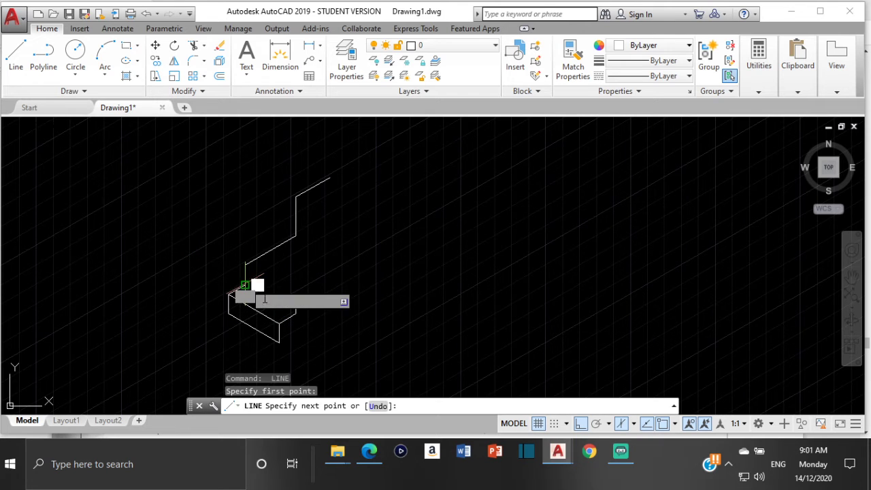
left_click(292, 315)
key("Return")
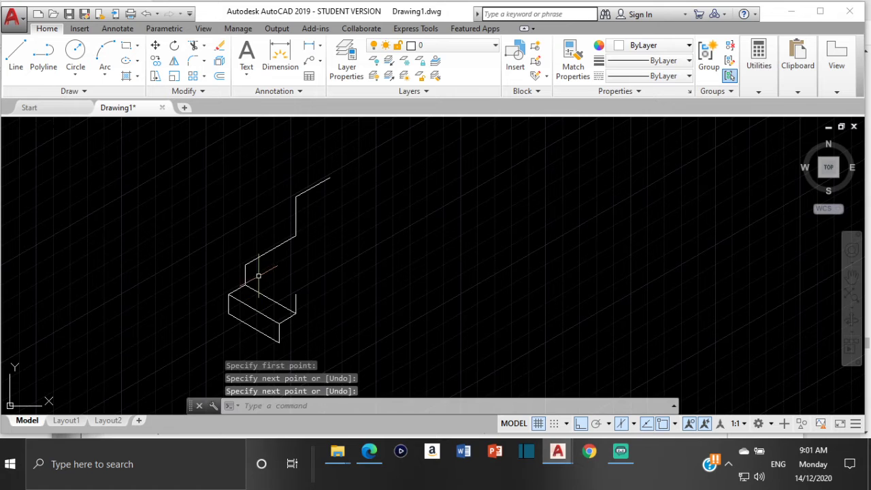
Join the upper ends of the original and copied second risers, and continue with a 20-unit line along the 30° axis.
key("Return")
left_click(246, 266)
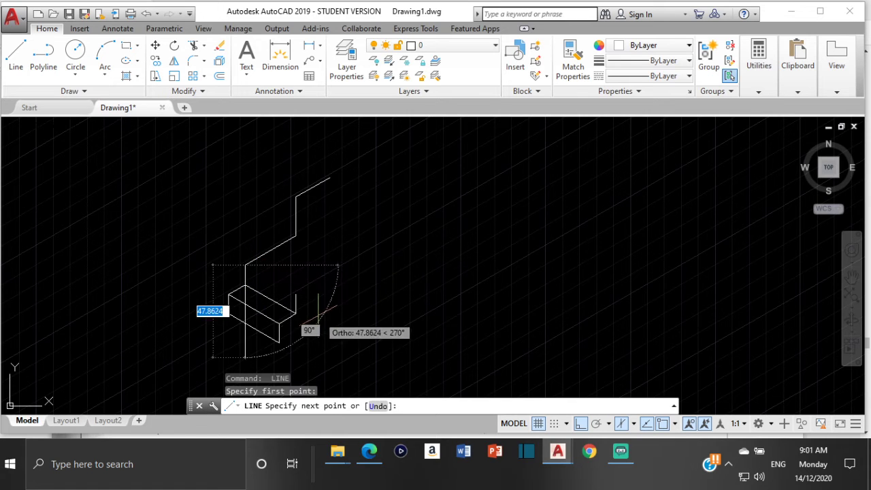
left_click(289, 262)
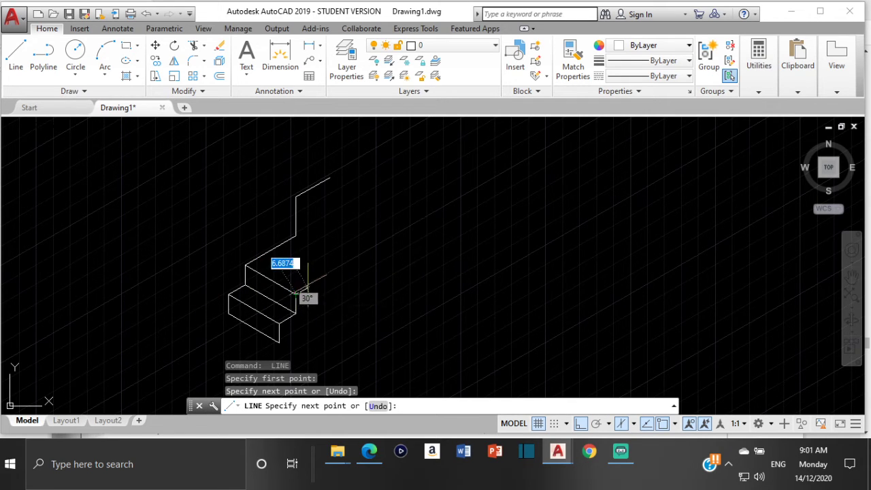
left_click(295, 293)
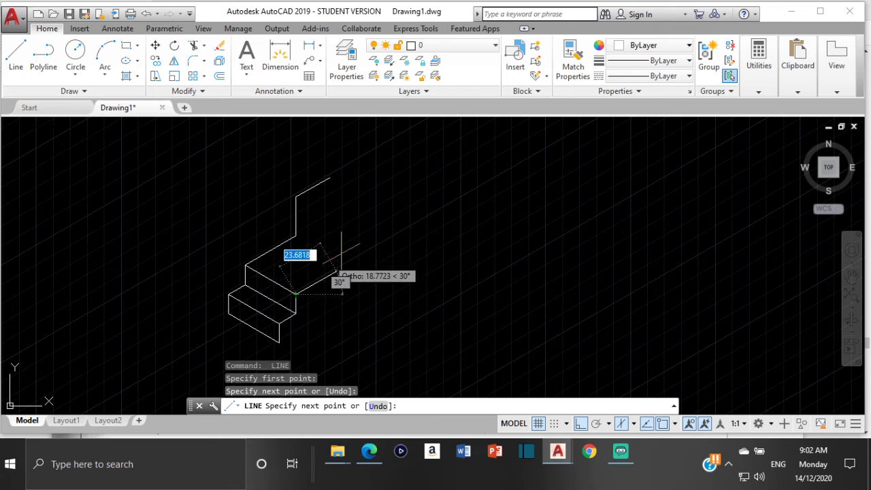
type("20")
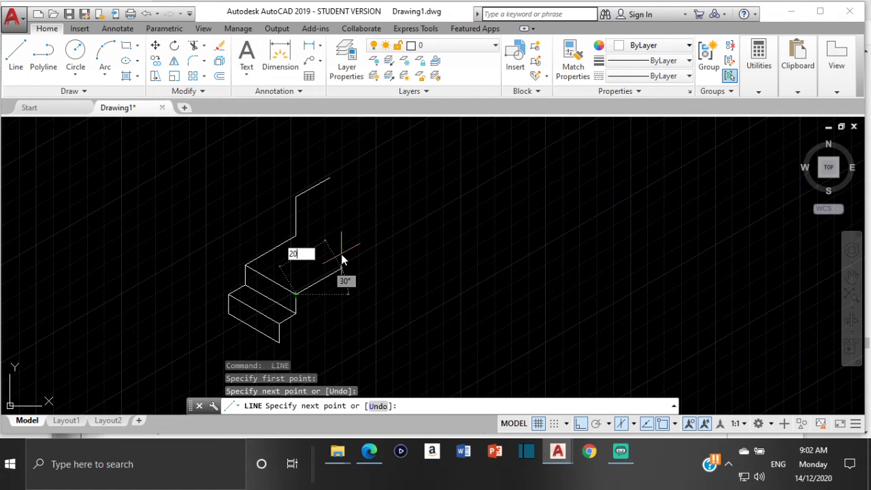
key("Return")
key("Escape")
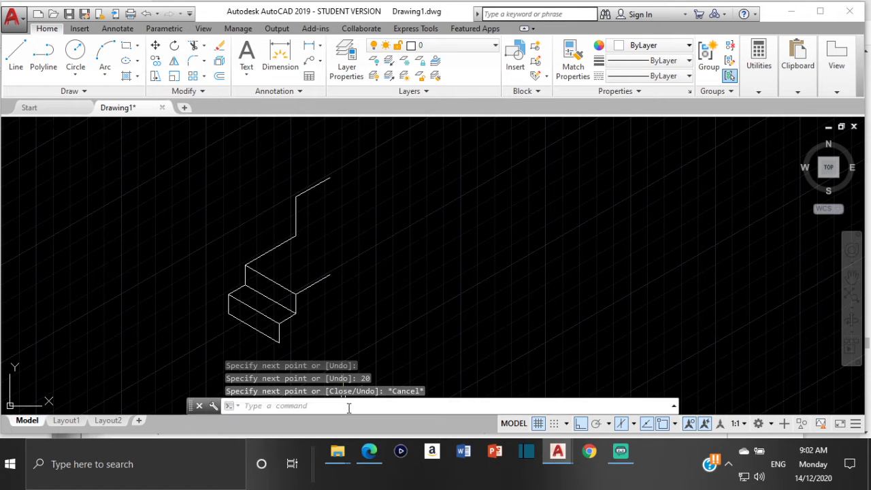
Check the notch dimensions of block 1 in the Plane & Solid Geometry PDF, and return to the AutoCAD drawing.
left_click(370, 451)
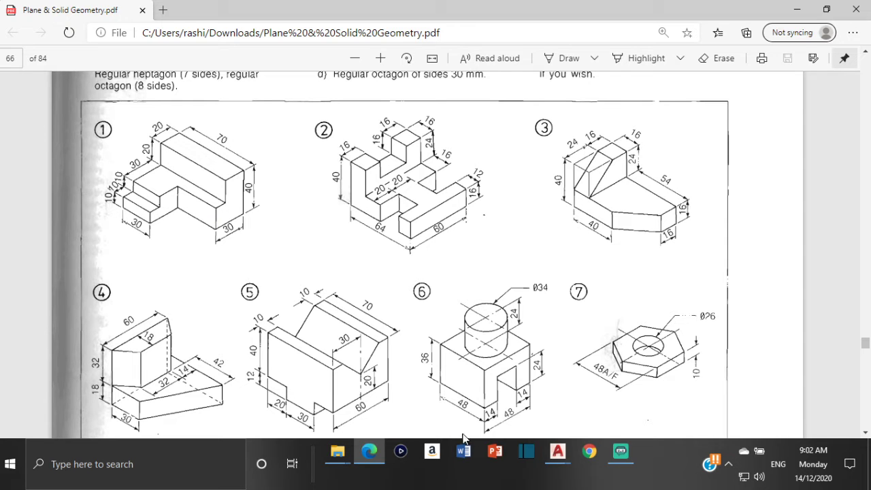
left_click(558, 452)
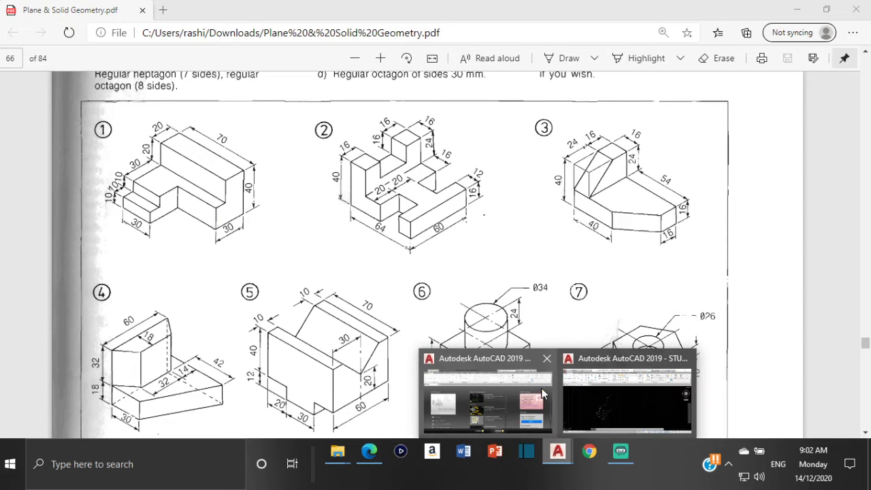
left_click(587, 385)
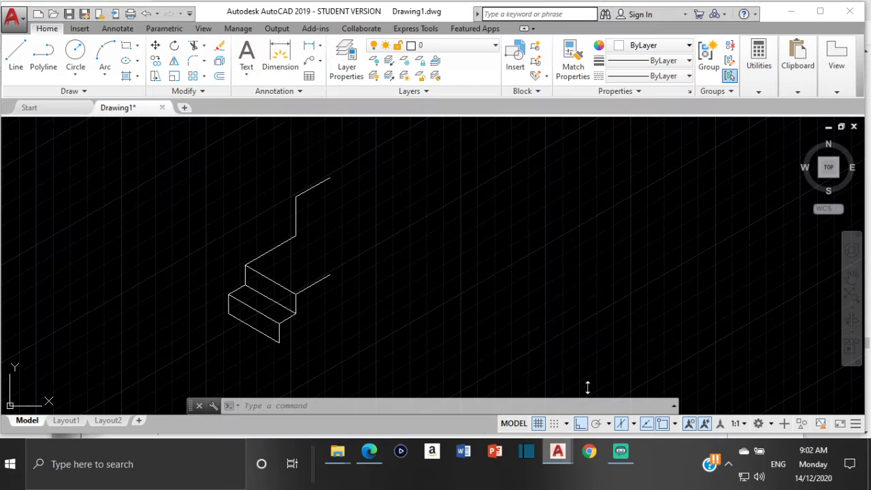
Draw a 40-unit line along the 330° axis from the end of the 20-unit line, using isoplane Left.
left_click(16, 57)
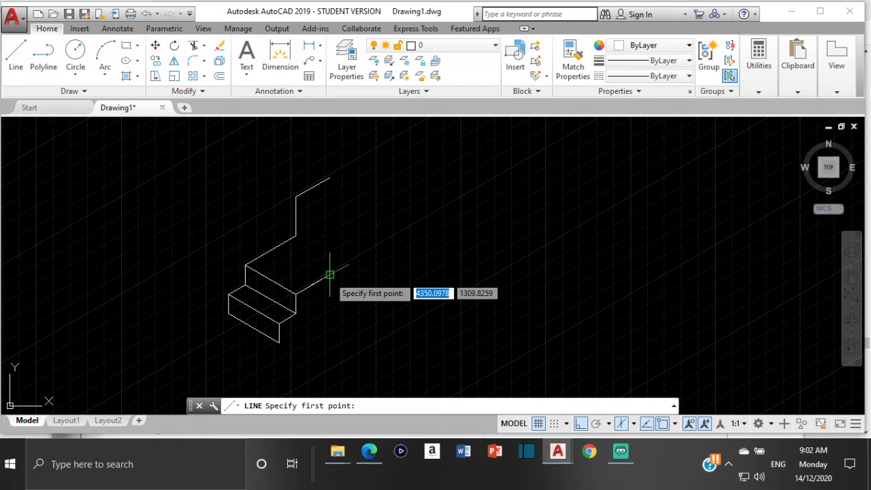
left_click(329, 274)
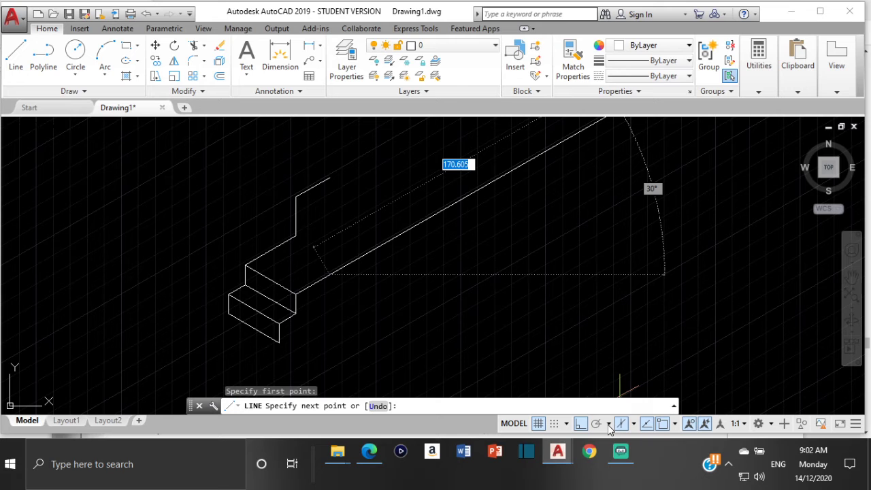
left_click(634, 424)
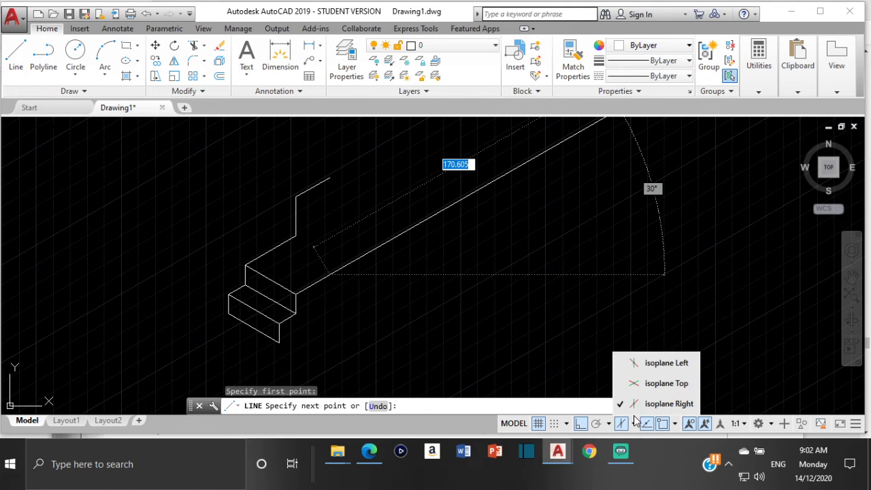
left_click(644, 368)
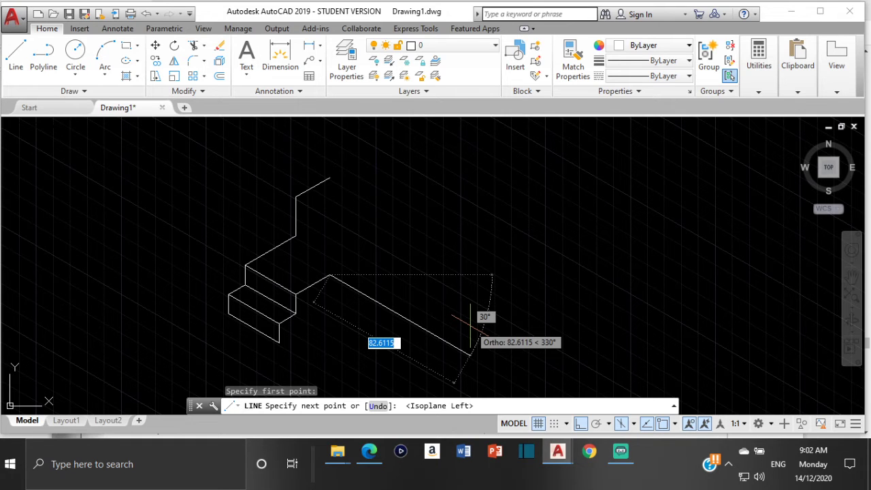
type("40")
key("Return")
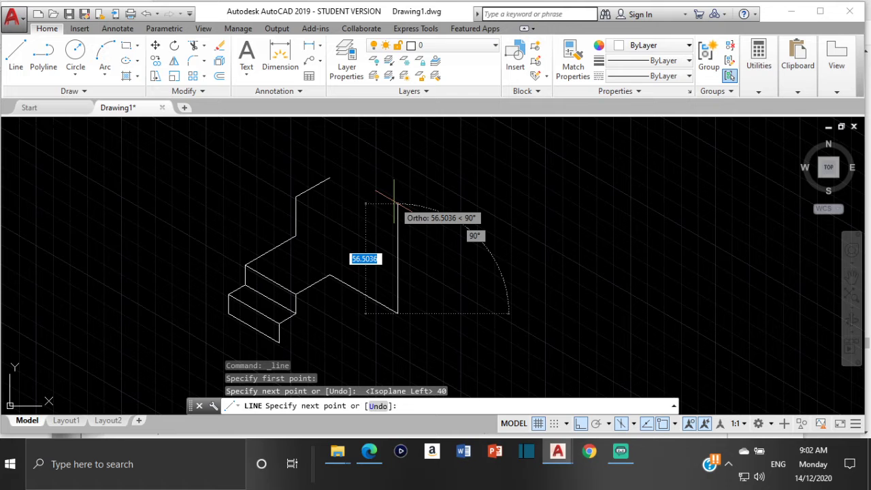
Try a 20-unit vertical line upward from the end of the 40-unit line after checking the PDF, and erase it.
left_click(378, 454)
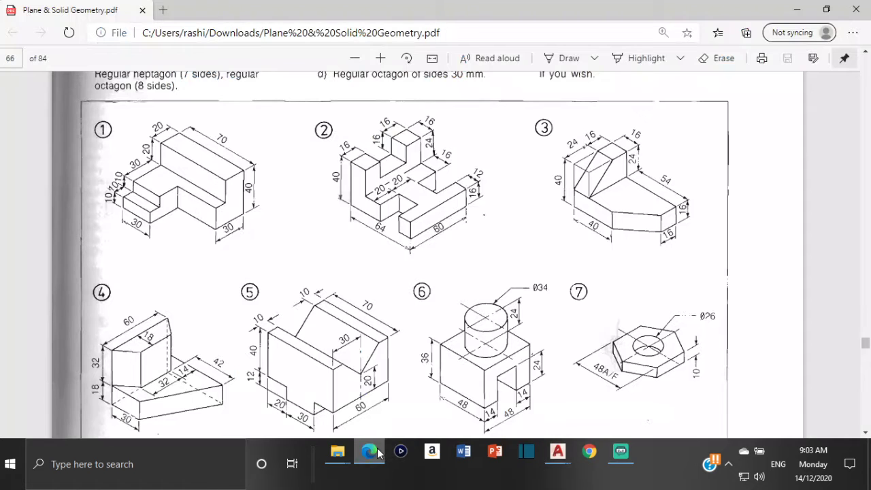
left_click(379, 454)
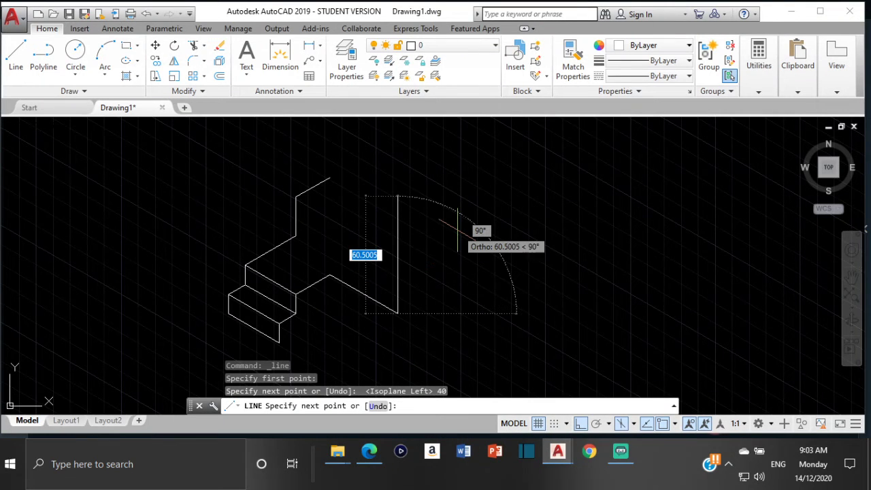
type("2")
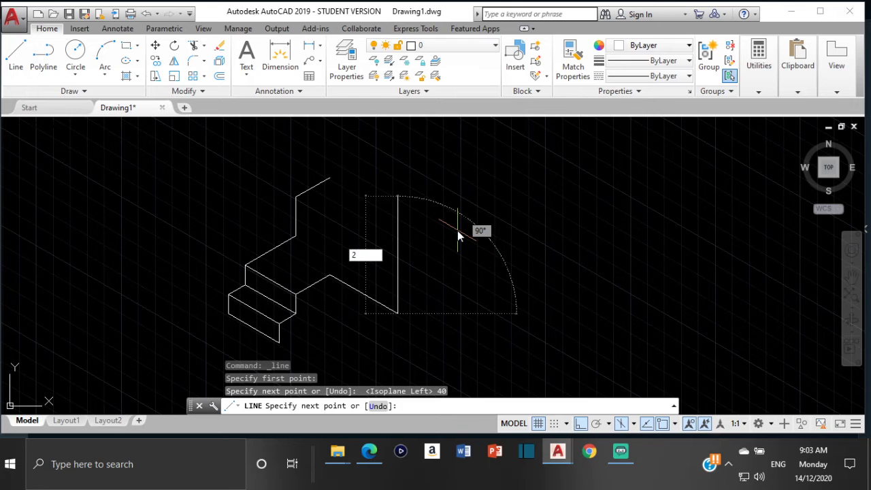
type("0")
key("Return")
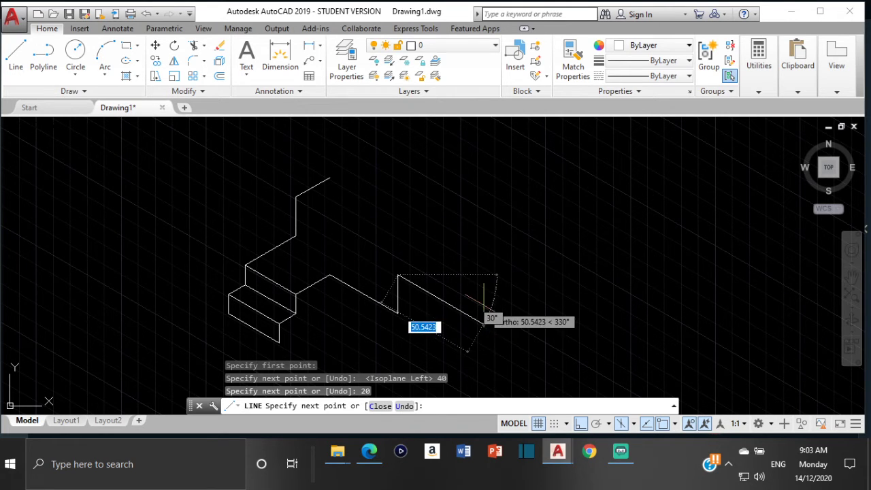
key("Escape")
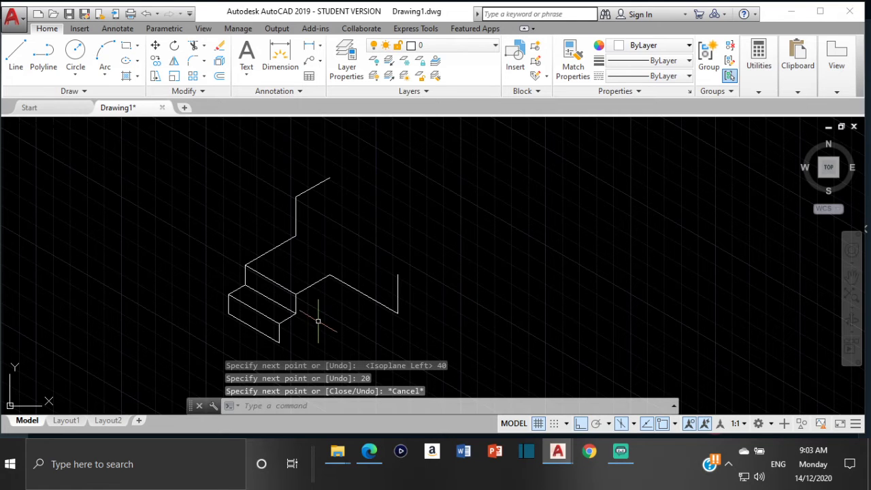
left_click(398, 288)
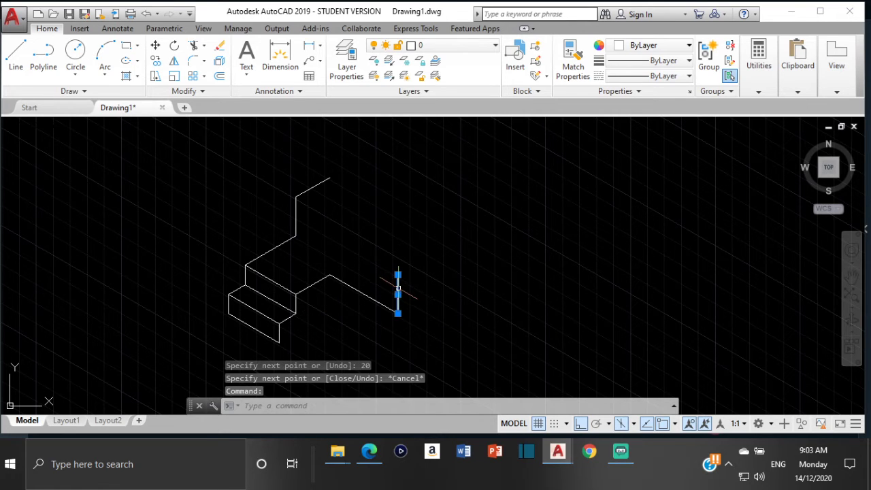
key("Delete")
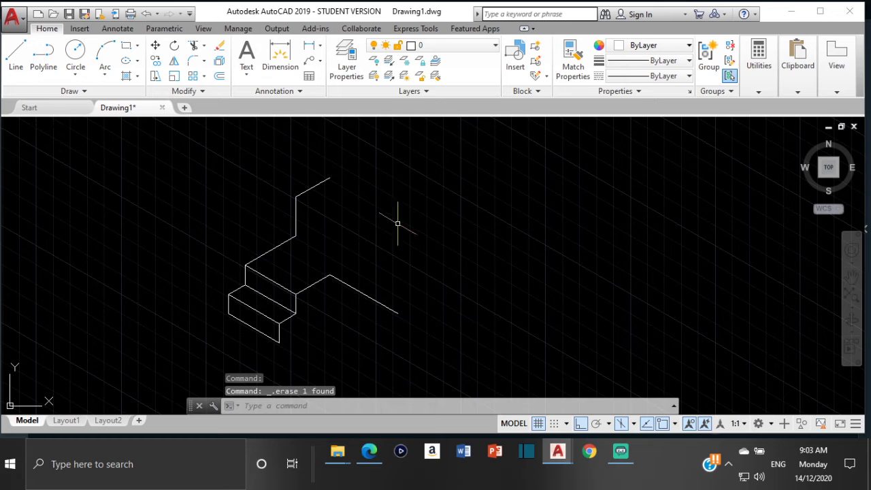
Check block 1 in the PDF, and draw a 10-unit line along the 30° axis from the end of the 40-unit line, using isoplane Right.
left_click(367, 454)
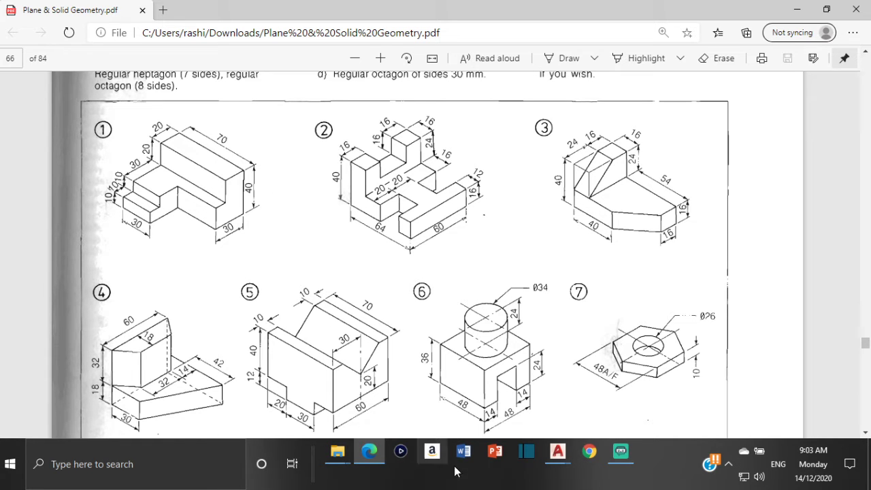
mouse_move(557, 455)
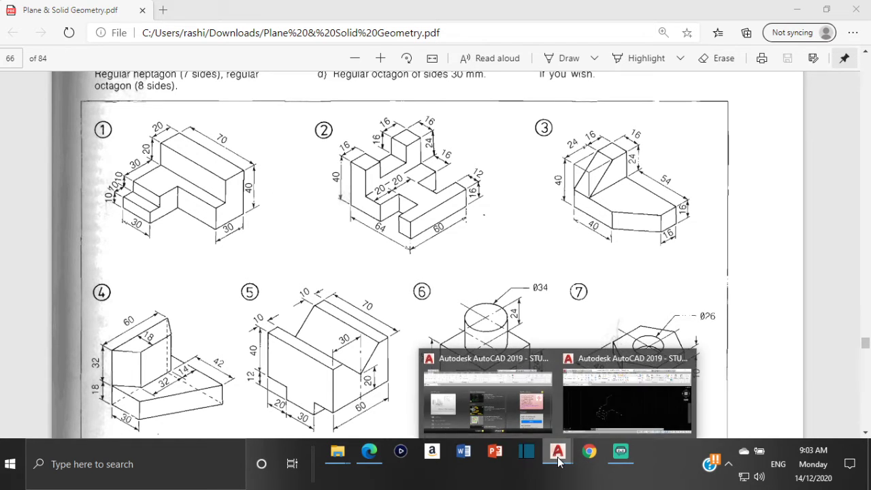
left_click(622, 388)
left_click(6, 75)
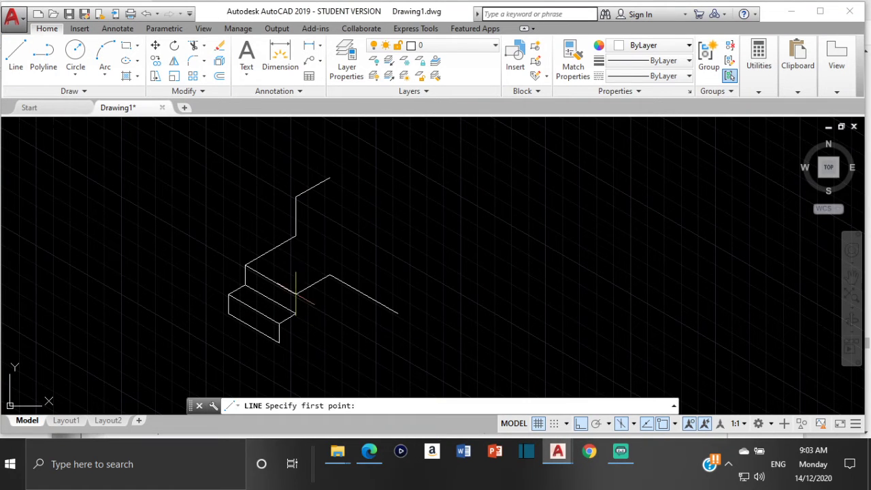
left_click(397, 315)
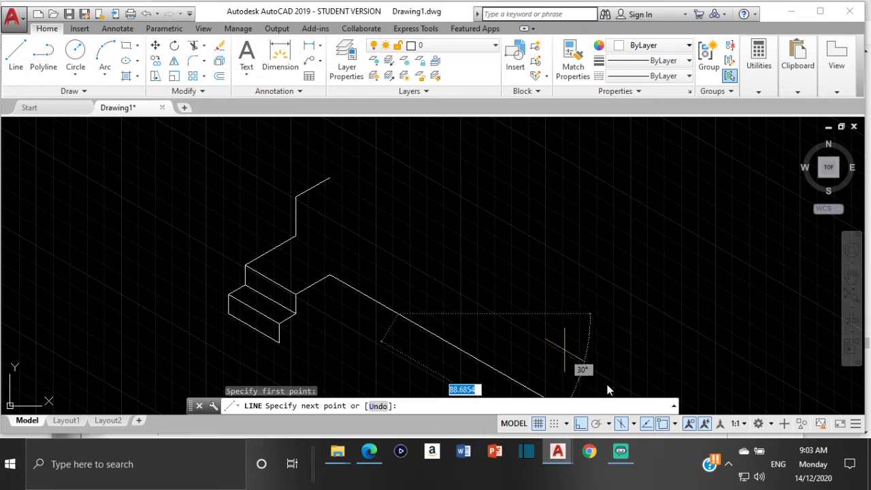
left_click(635, 424)
left_click(667, 404)
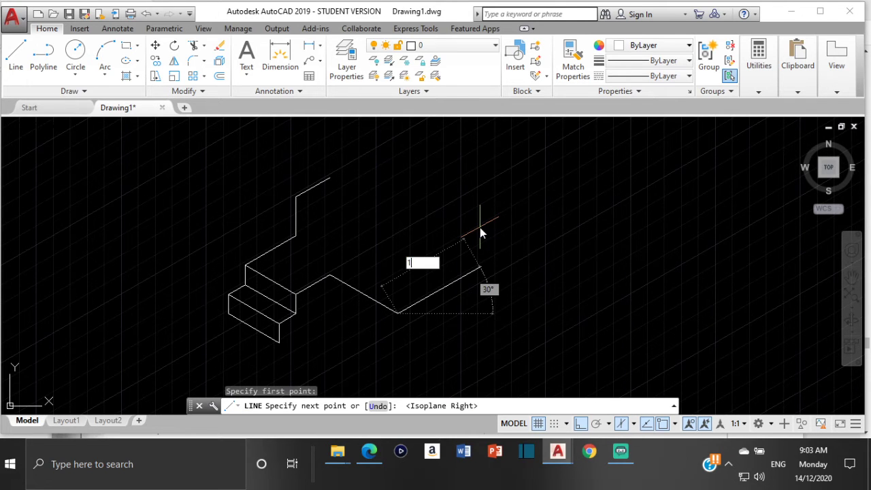
type("10")
key("Return")
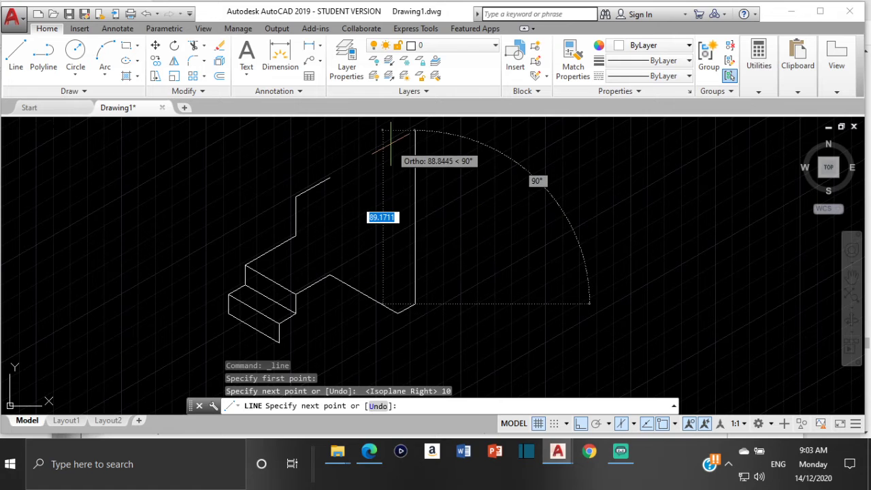
Continue the line 20 units vertically upward and 20 units along the 30° axis.
type("20")
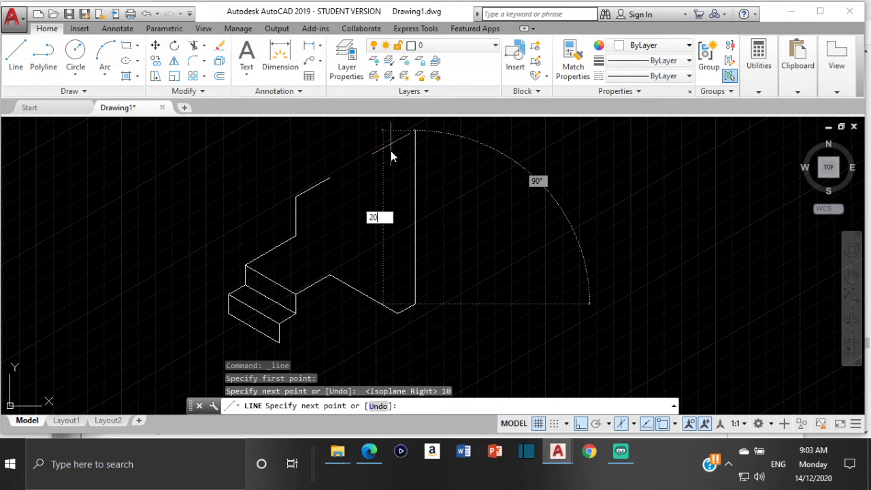
key("Return")
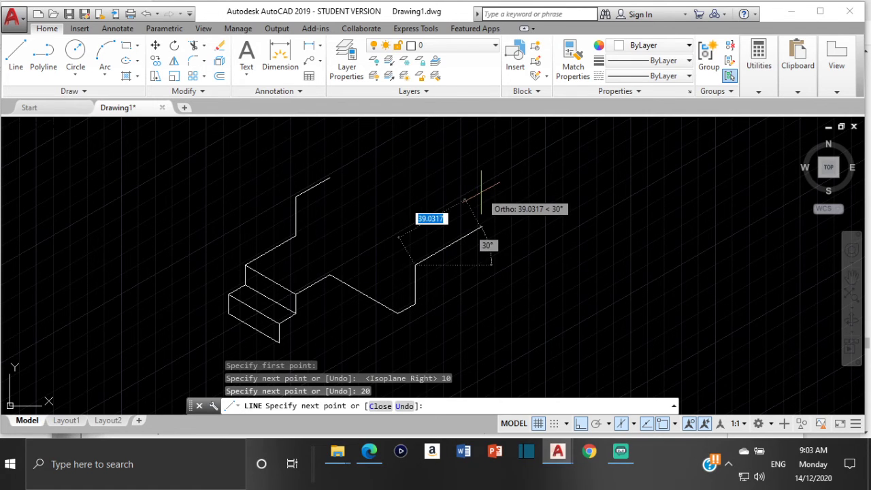
type("20")
key("Return")
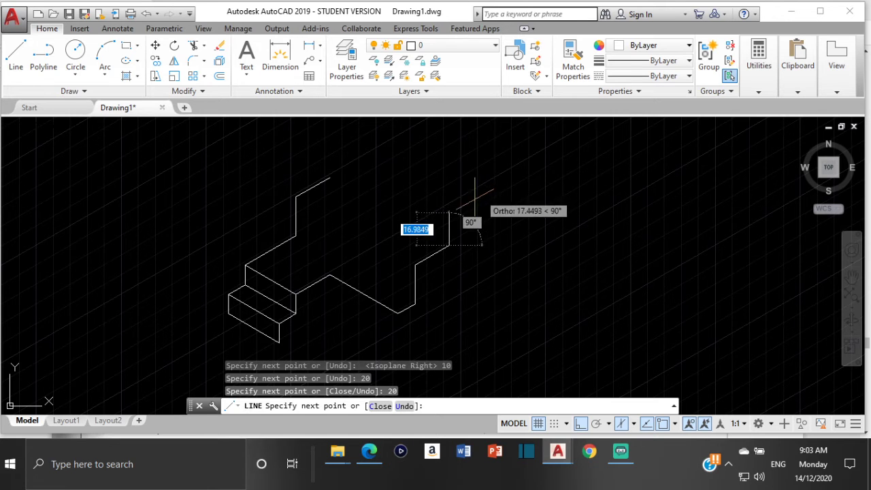
Join the end of the new 20-unit line to the open upper corner of the opposite profile, and end the line.
left_click(330, 177)
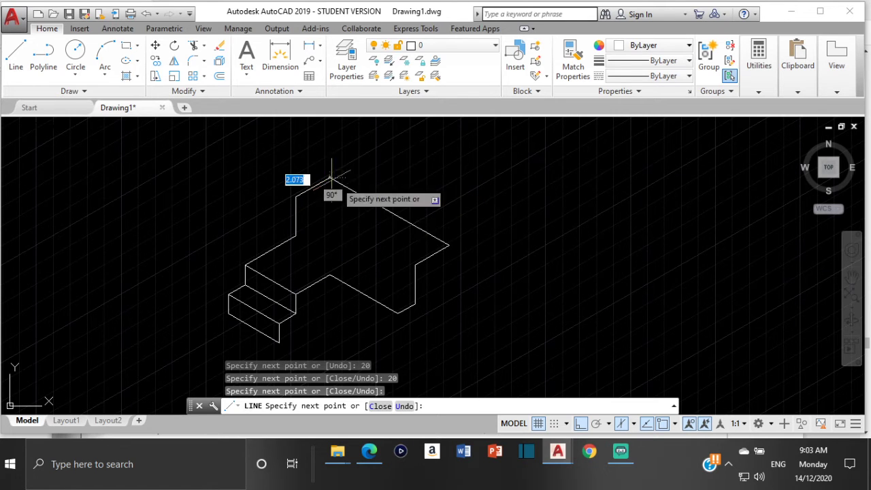
type("c")
key("Return")
Draw the upper and lower long edges of the raised block's front face between matching corners of the two end profiles.
key("Return")
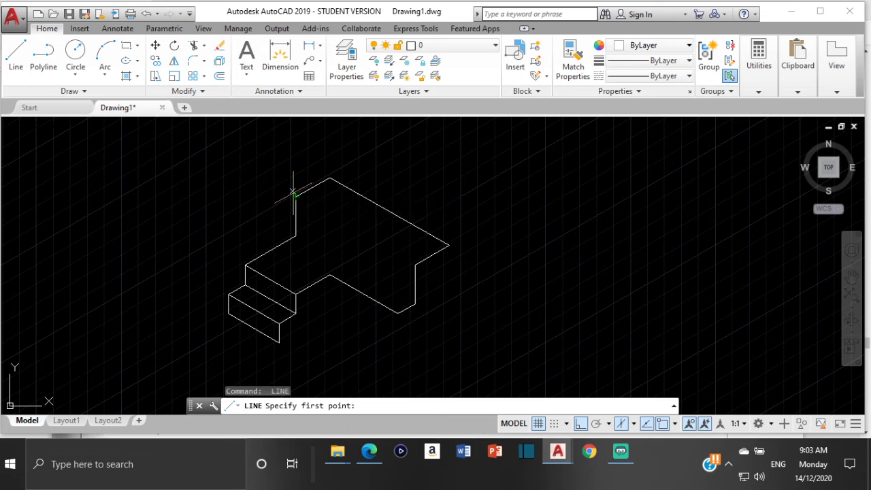
left_click(415, 266)
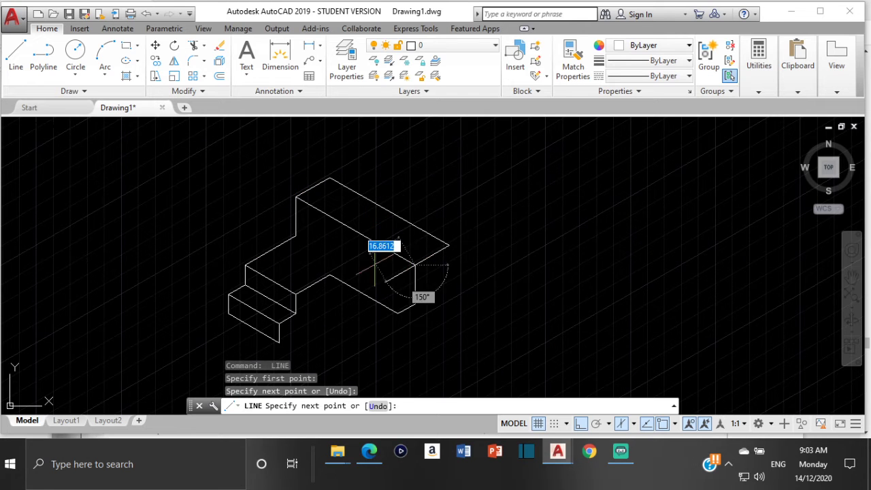
key("Return")
key("Return")
left_click(297, 235)
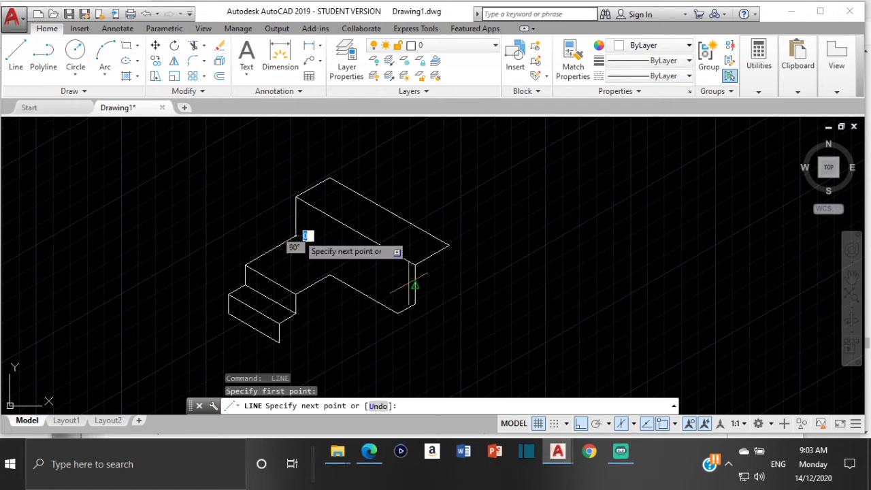
left_click(415, 303)
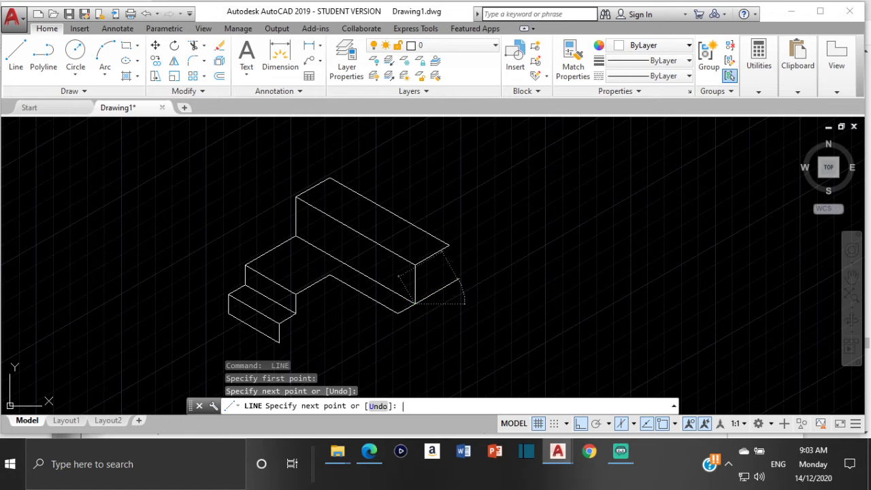
key("Return")
Check block 1 in the PDF, and draw a 40-unit vertical line downward from the raised block's rear right corner.
mouse_move(337, 312)
middle_mouse_down()
mouse_move(268, 266)
mouse_move(279, 239)
middle_mouse_up()
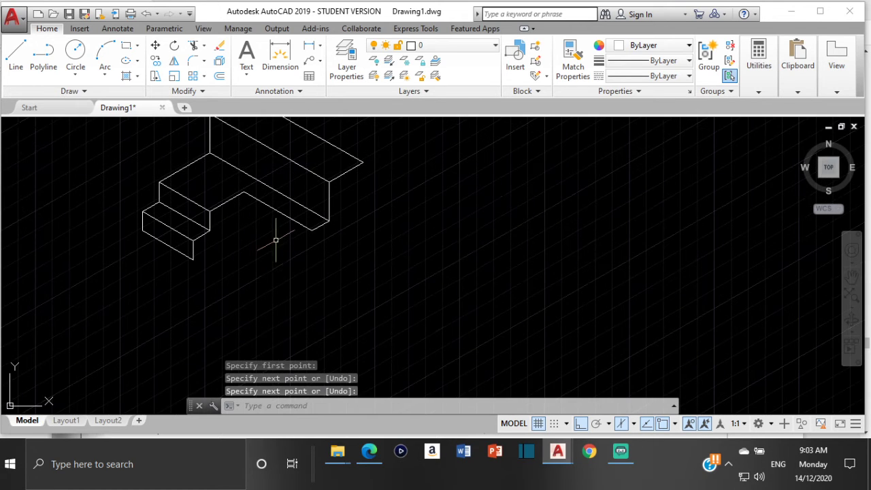
left_click(369, 452)
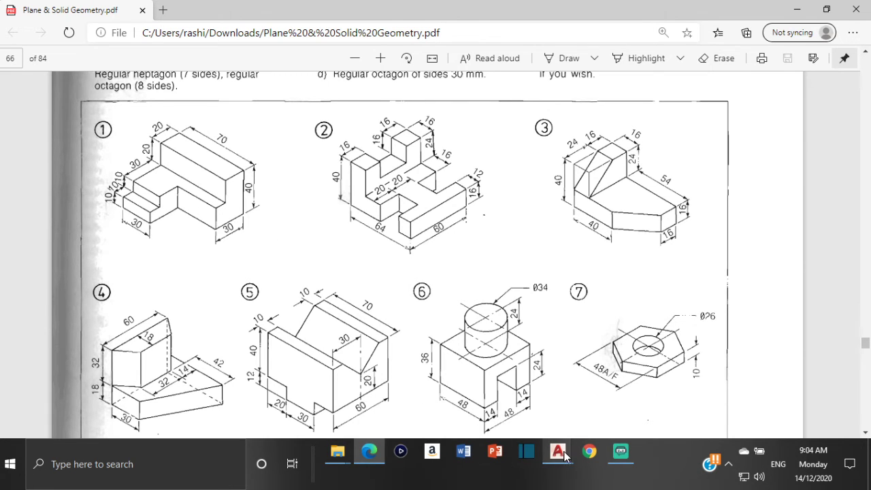
mouse_move(564, 456)
left_click(583, 405)
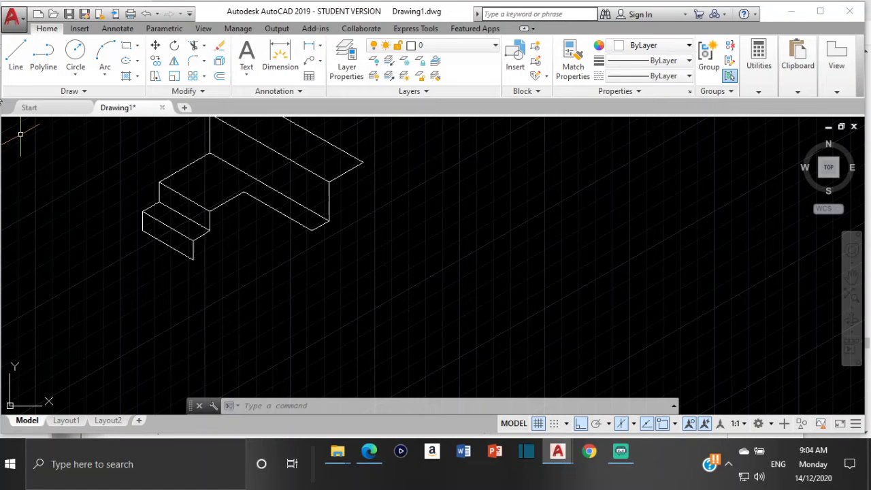
left_click(17, 58)
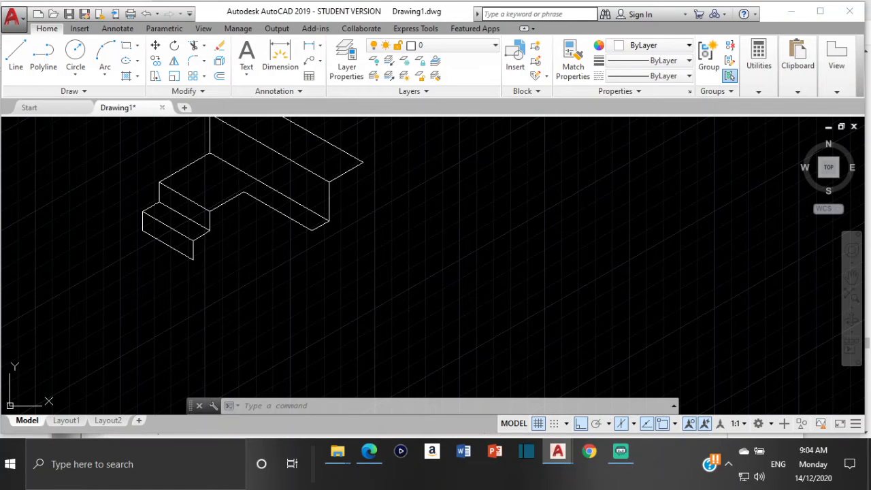
left_click(362, 162)
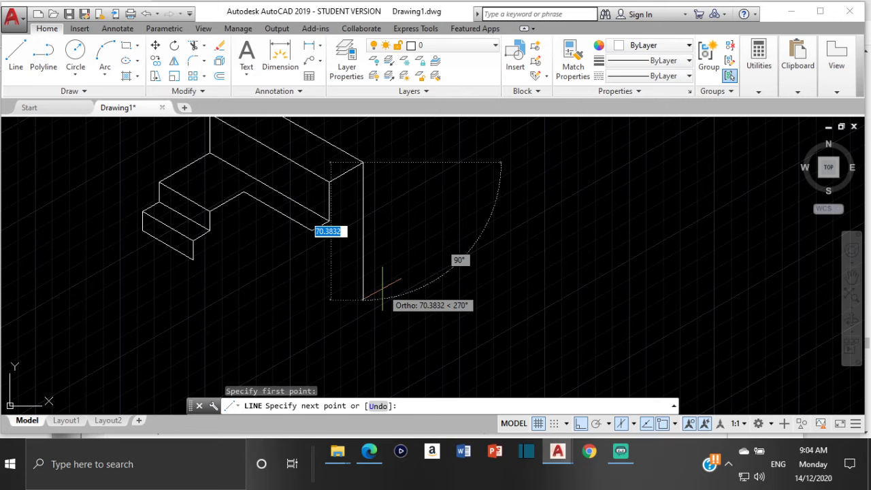
type("40")
key("Return")
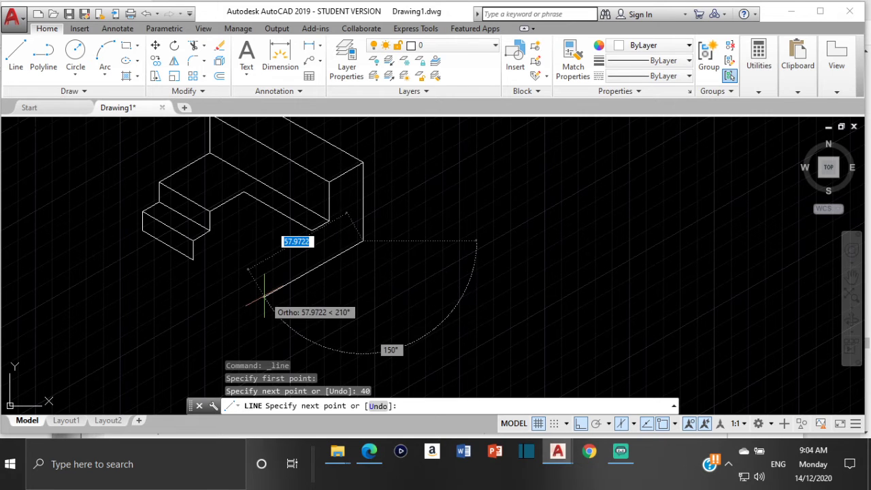
Continue with a 30-unit line along the 210° axis, and join its end up to the notch edge's front corner.
type("0")
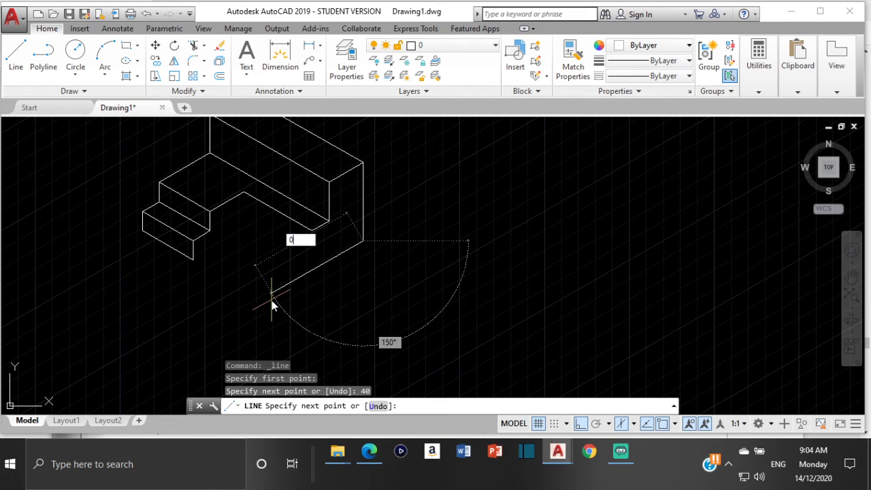
key("Return")
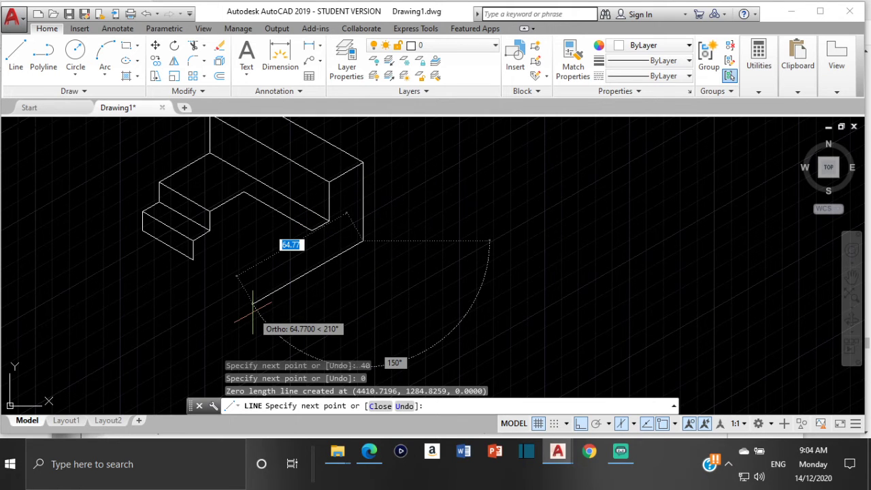
type("3")
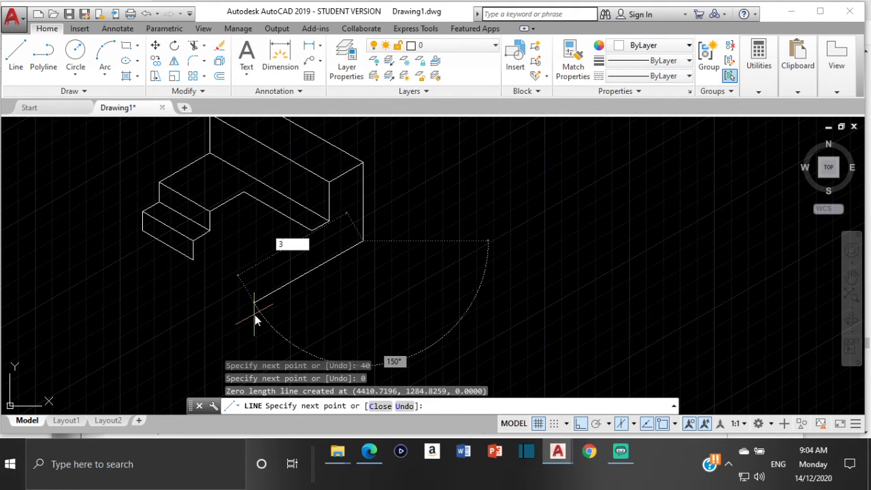
type("0")
key("Return")
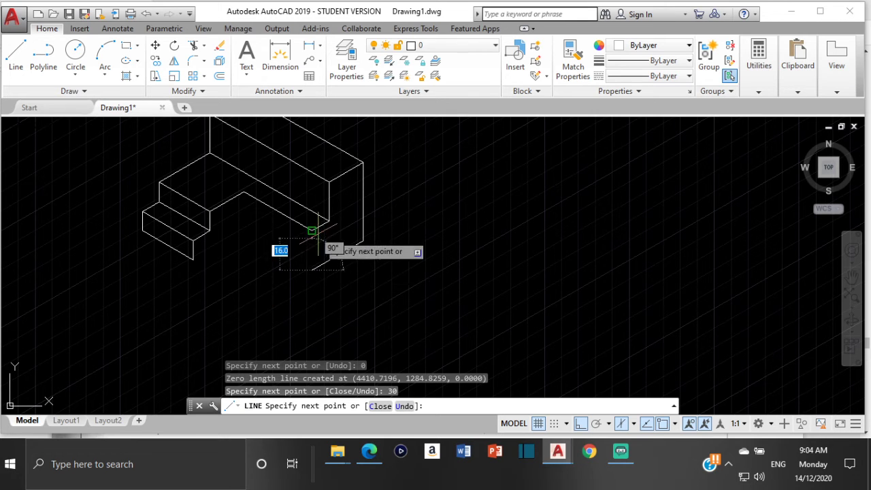
left_click(311, 230)
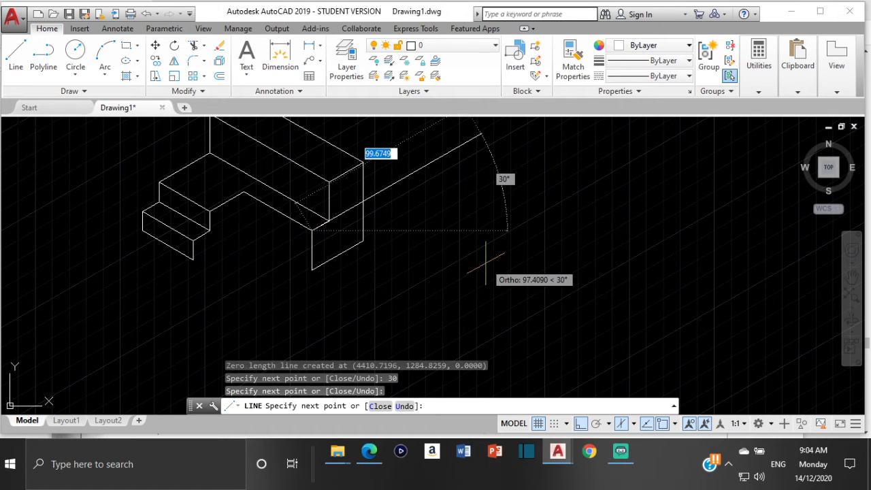
key("Escape")
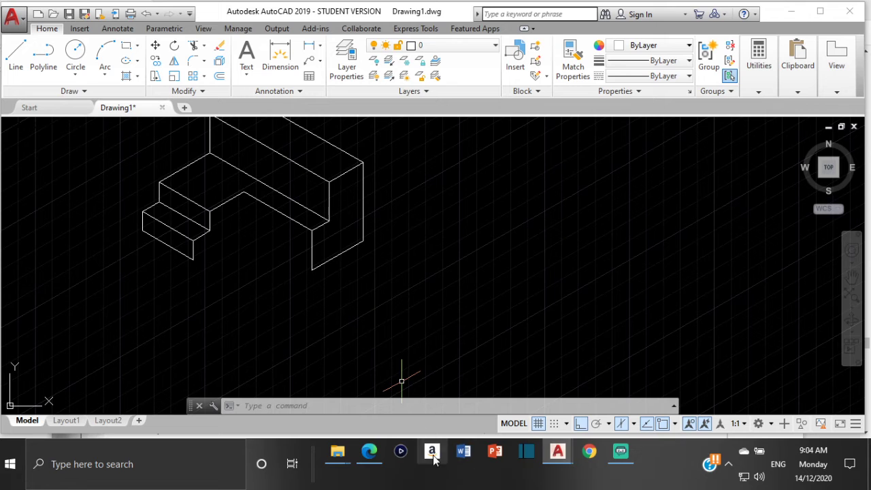
After checking the PDF, draw a 40-unit line along the 150° axis from the lowest front corner, using isoplane Left, and connect it to the bottom step's lowest corner.
left_click(369, 452)
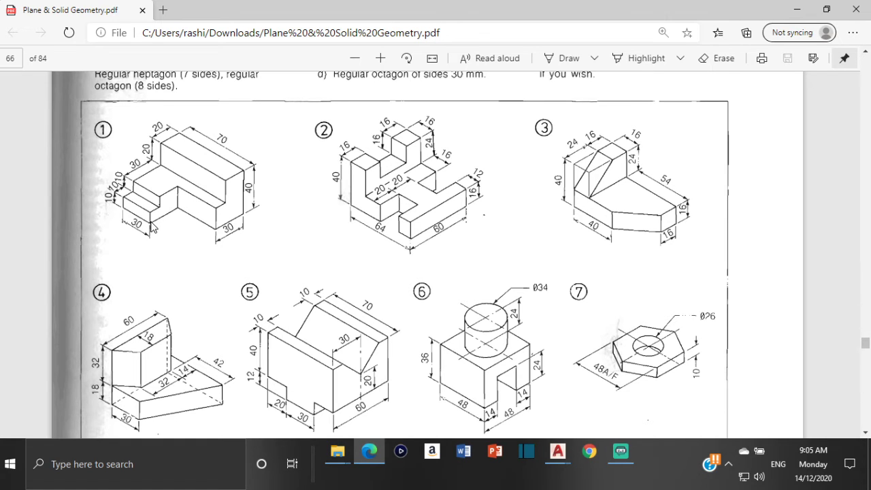
left_click(557, 452)
left_click(593, 421)
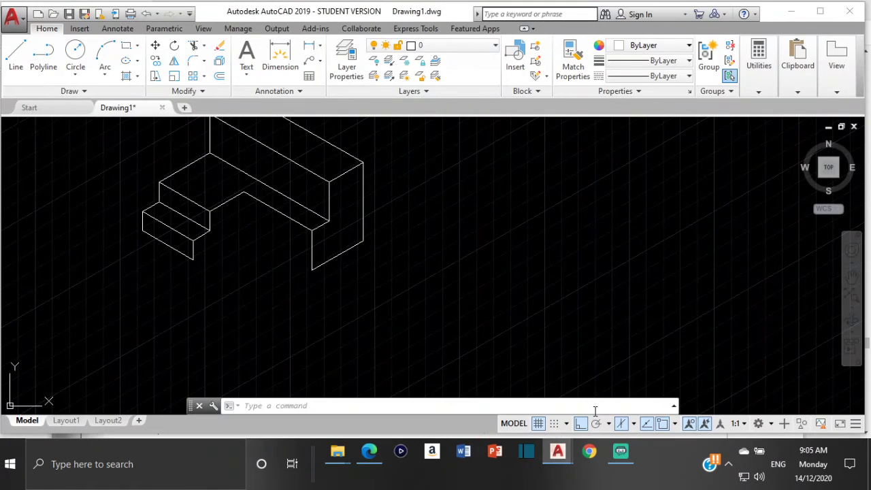
left_click(578, 425)
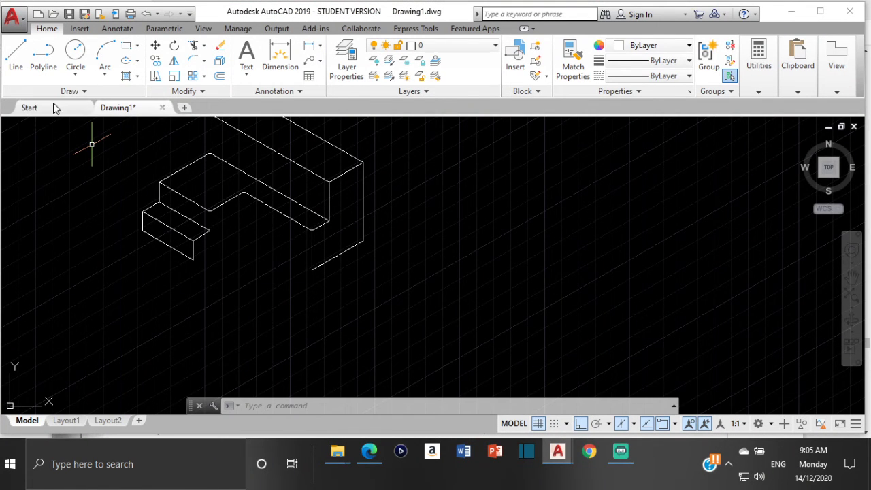
left_click(16, 54)
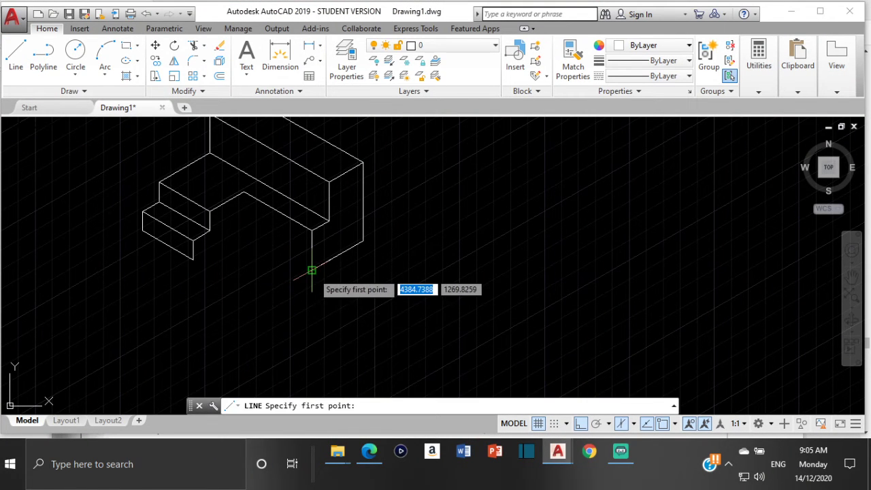
left_click(312, 269)
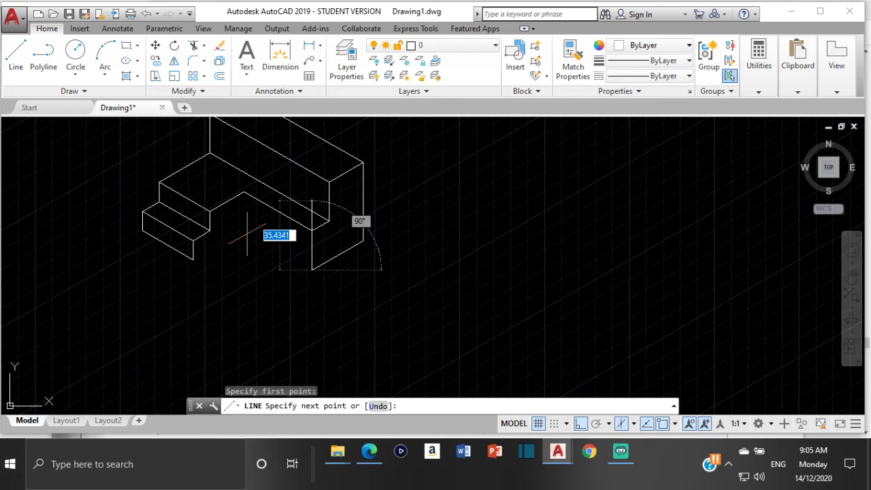
left_click(635, 426)
left_click(647, 361)
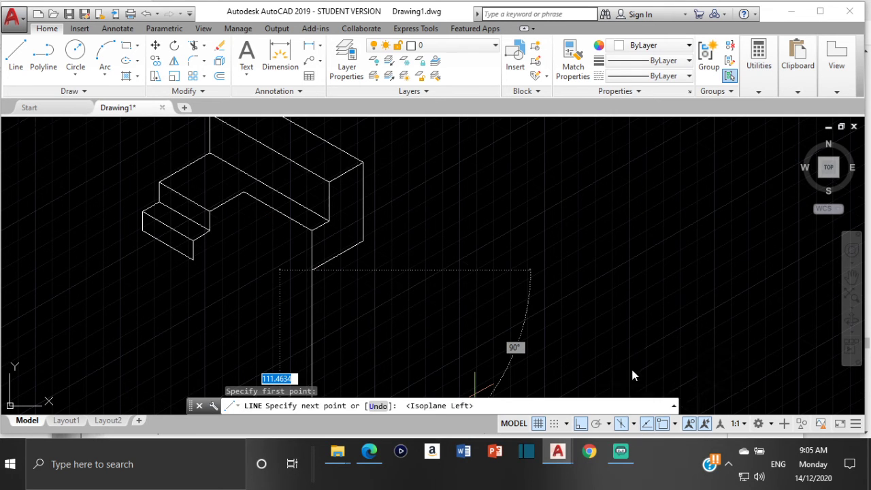
type("40")
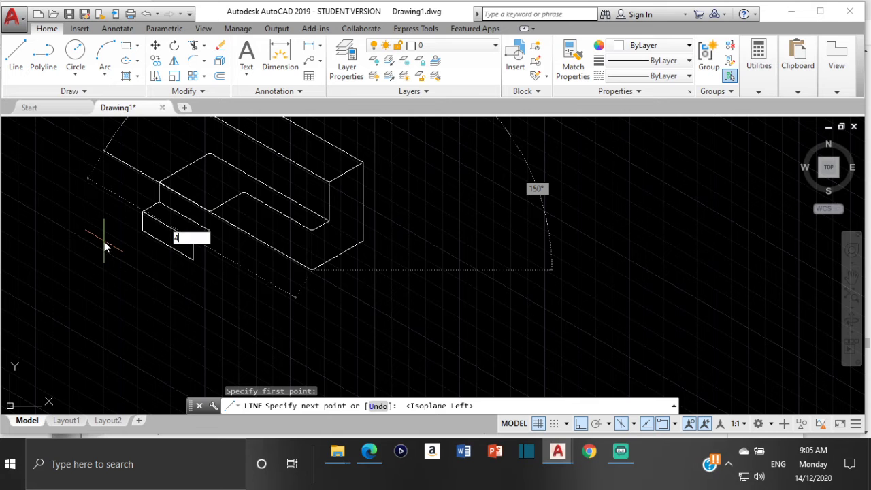
key("Return")
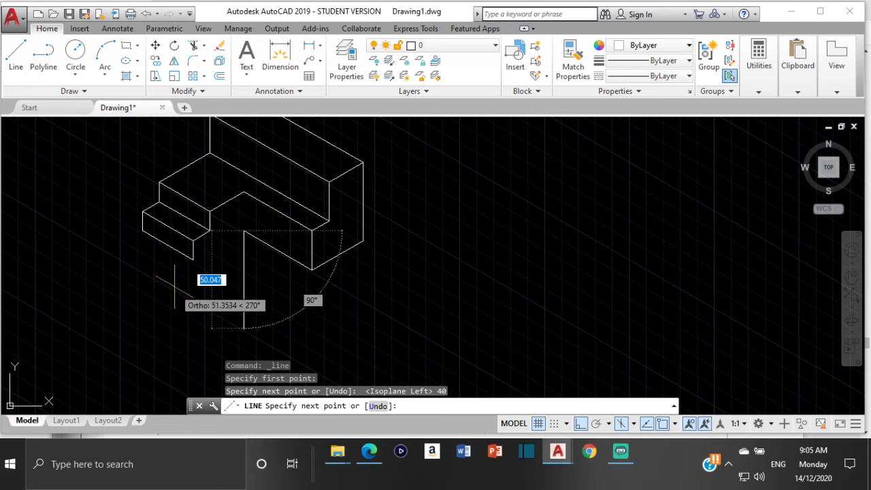
left_click(192, 258)
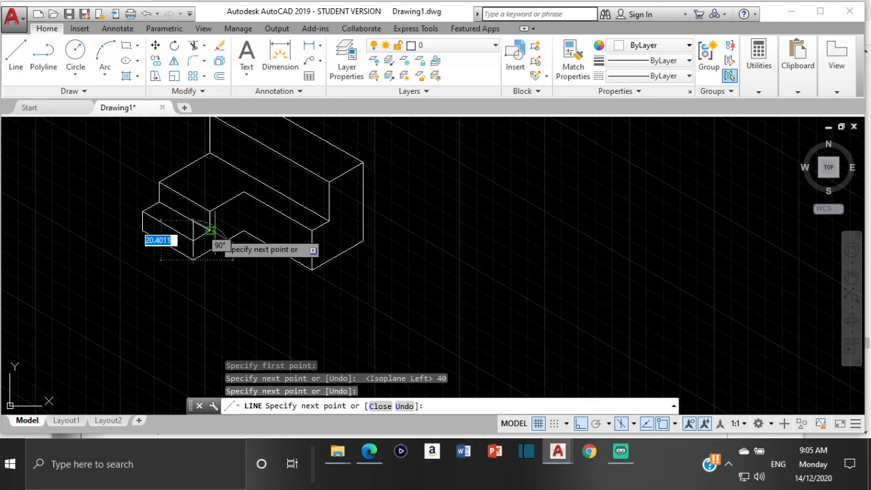
Draw the vertical line at the notch's inner corner, joining its upper and lower corners, and end the Line command.
key("Return")
key("Return")
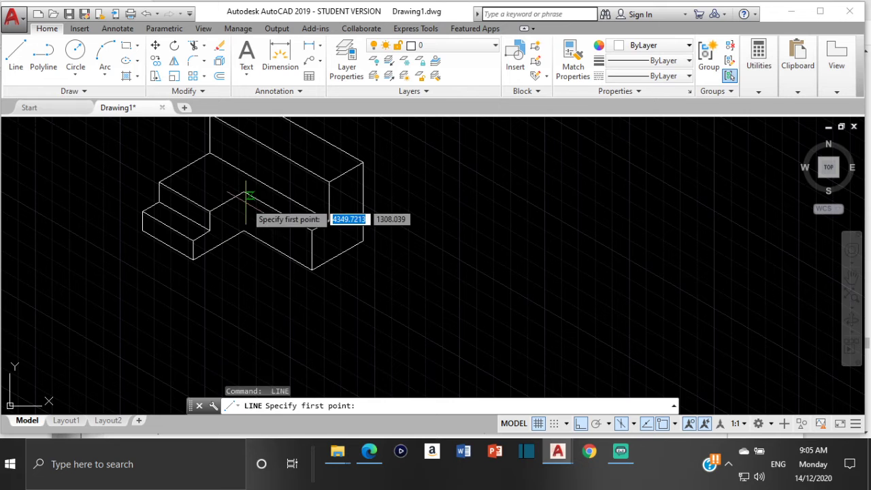
left_click(244, 193)
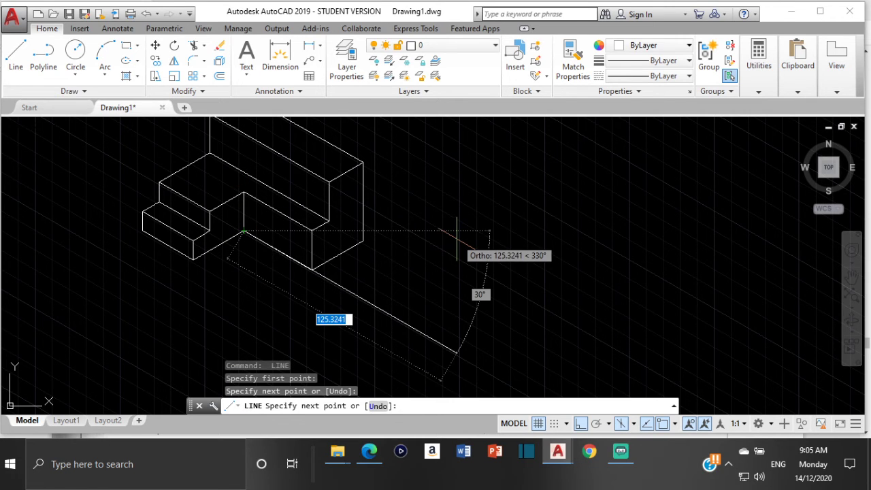
key("Escape")
middle_click_drag(417, 204, 441, 267)
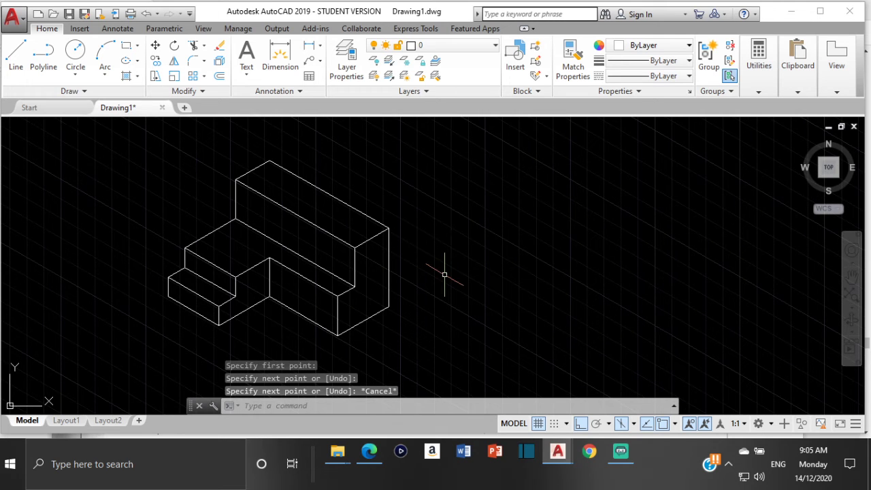
middle_click_drag(321, 281, 467, 255)
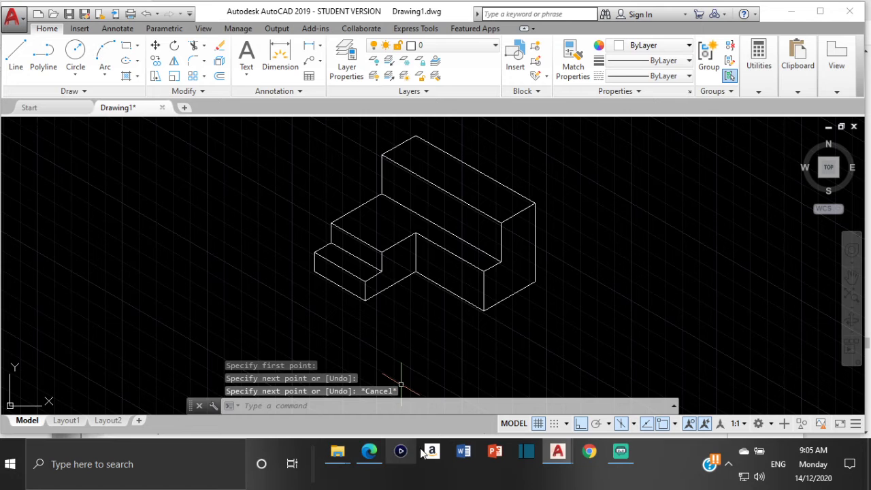
Check block 1 in the PDF, return to the AutoCAD drawing, and set the current object colour to Green for dimensioning.
left_click(380, 458)
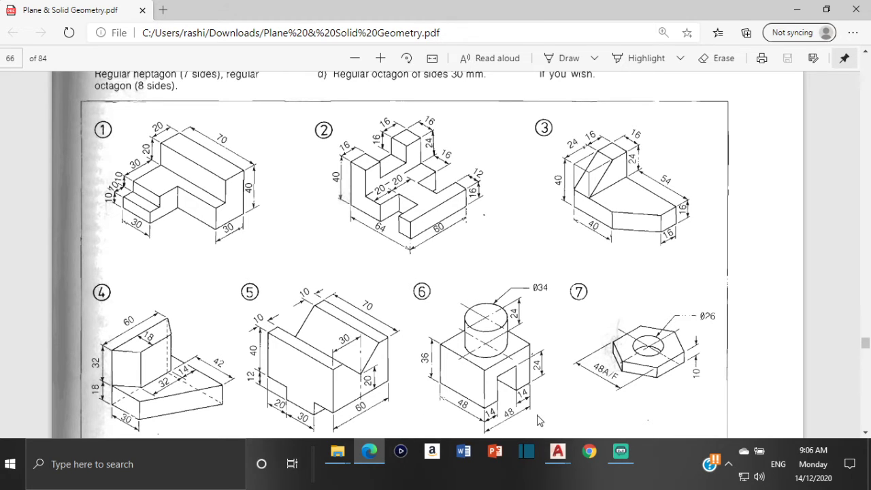
mouse_move(557, 451)
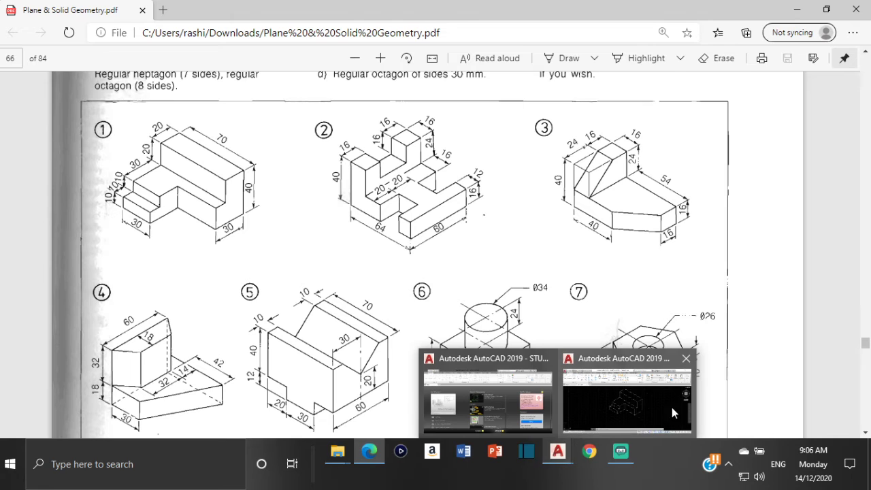
left_click(672, 407)
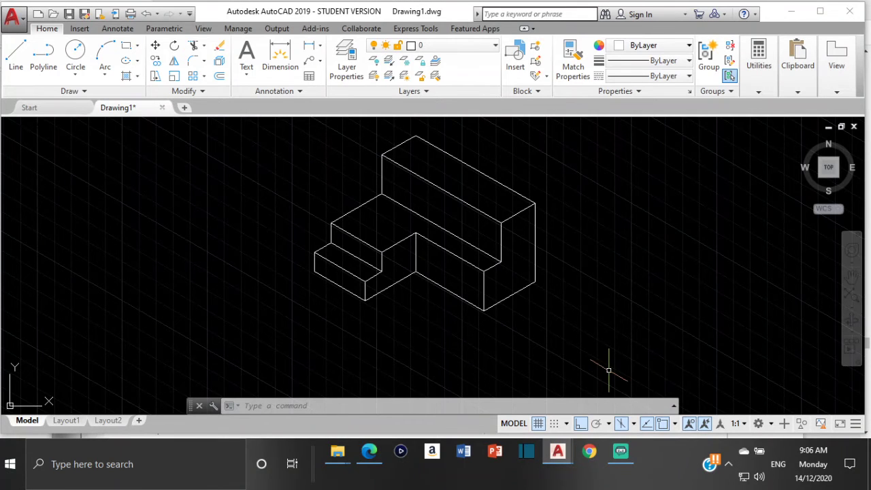
left_click(281, 55)
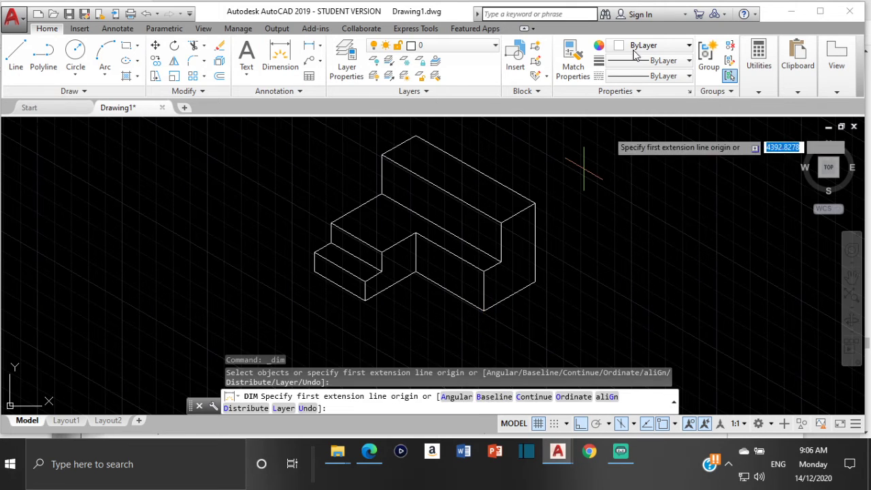
left_click(654, 45)
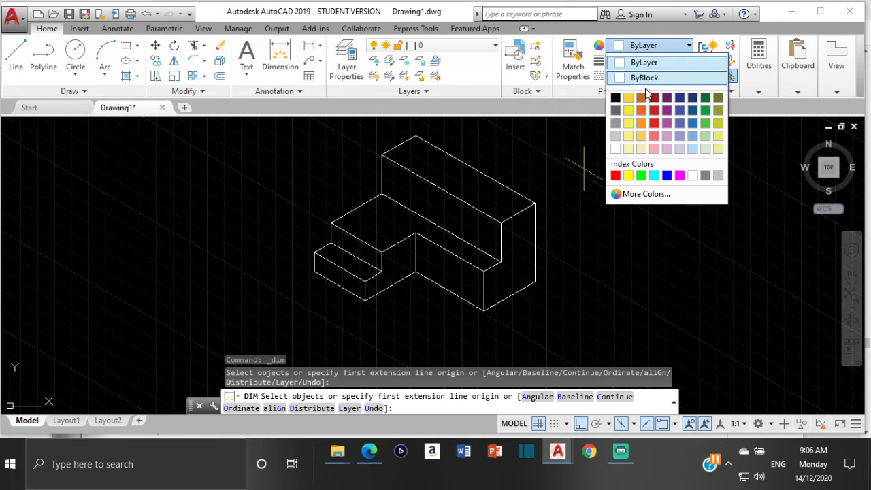
left_click(641, 175)
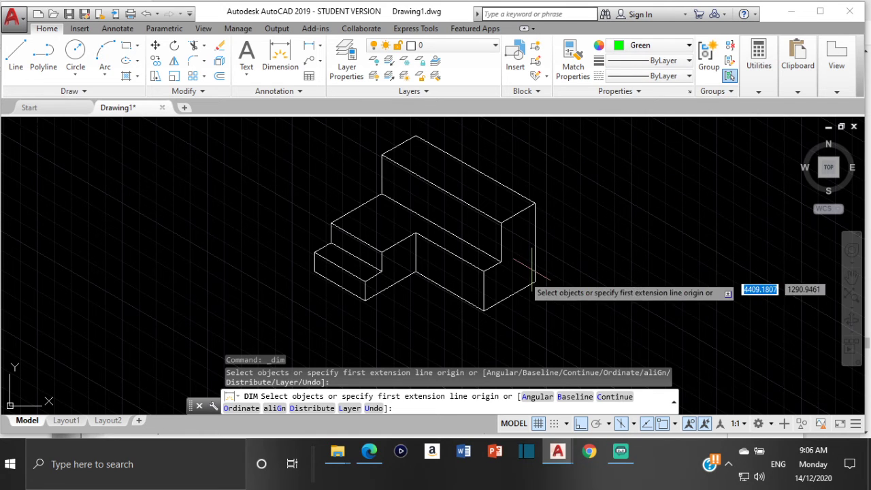
left_click(483, 311)
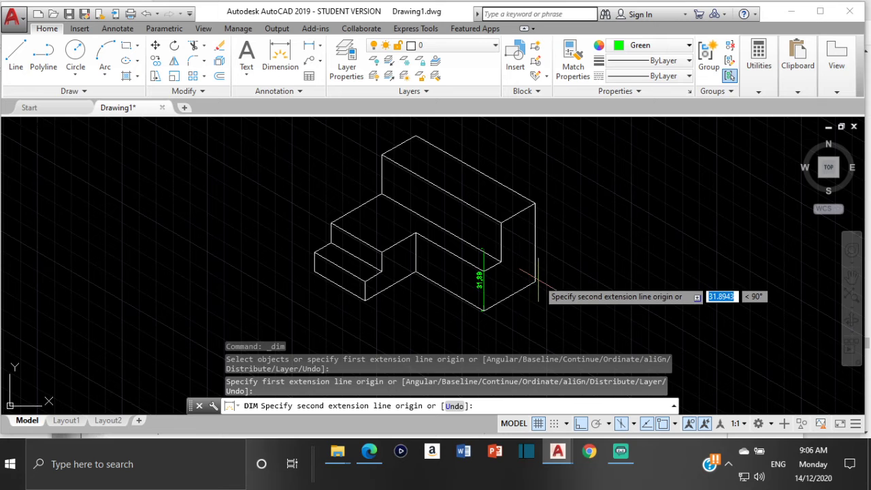
left_click(535, 281)
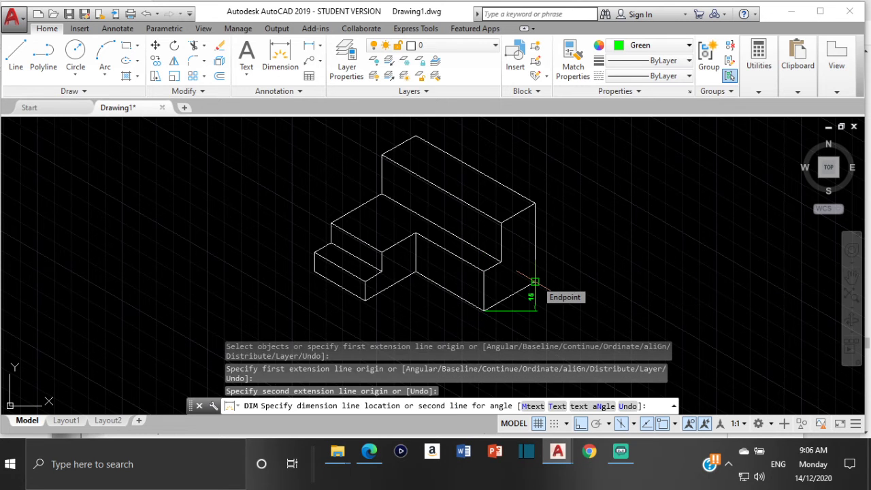
scroll(535, 279, "up", 4)
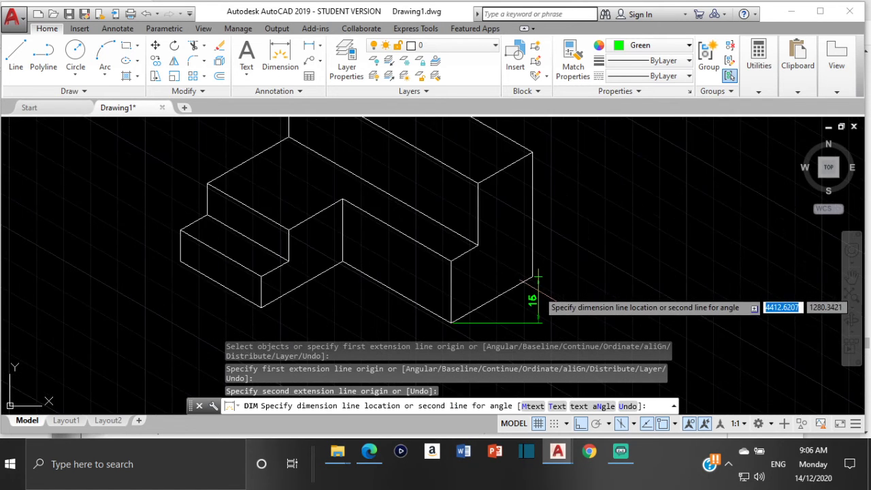
mouse_move(535, 286)
middle_mouse_down()
mouse_move(428, 204)
mouse_move(436, 211)
middle_mouse_up()
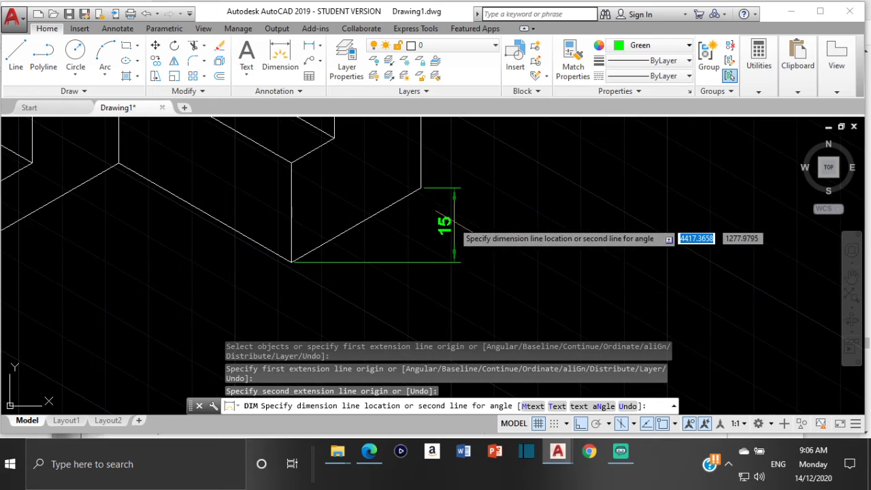
scroll(457, 229, "down", 2)
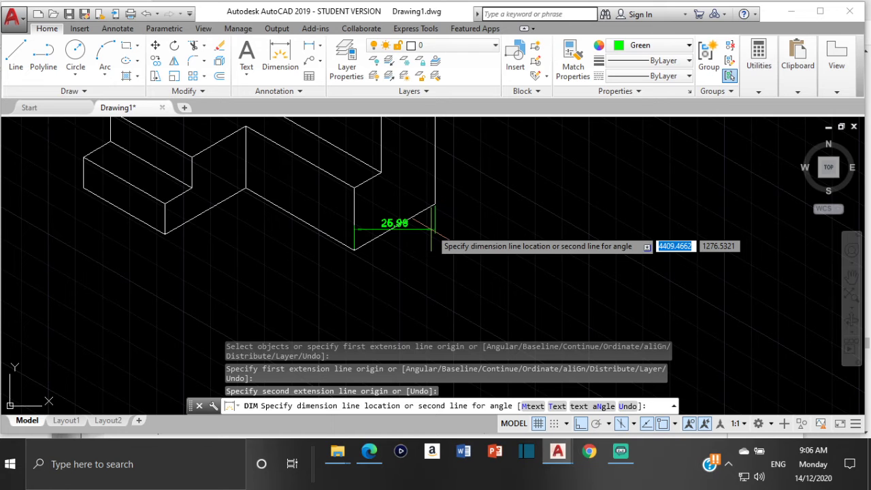
key("Escape")
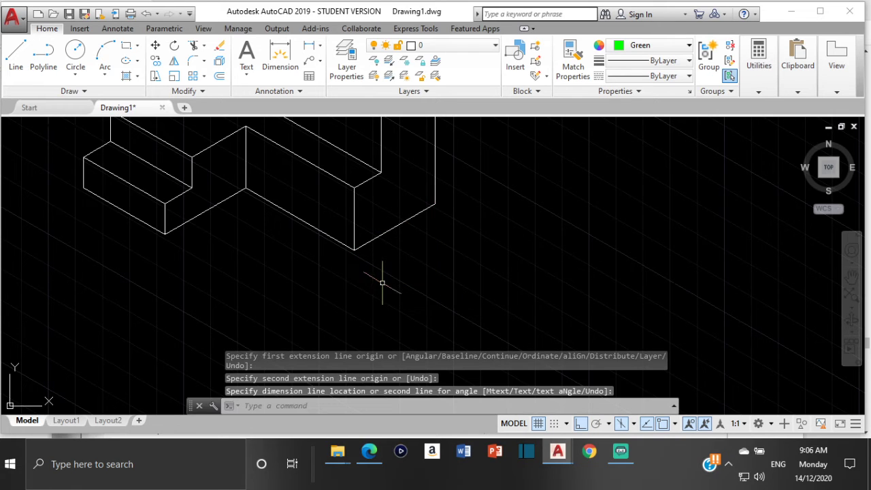
left_click(289, 91)
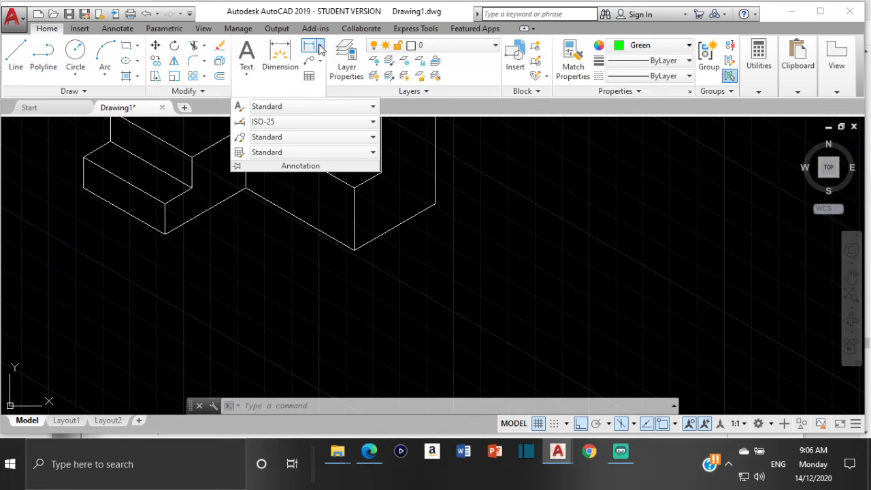
left_click(507, 229)
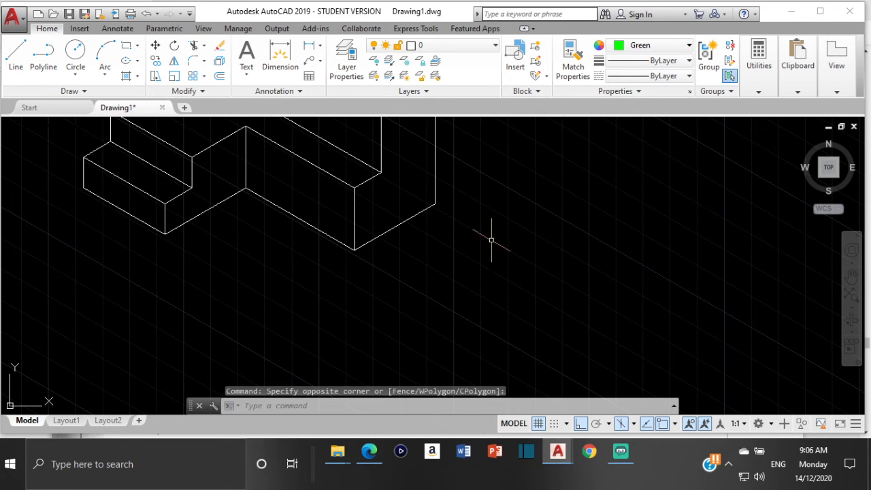
key("Escape")
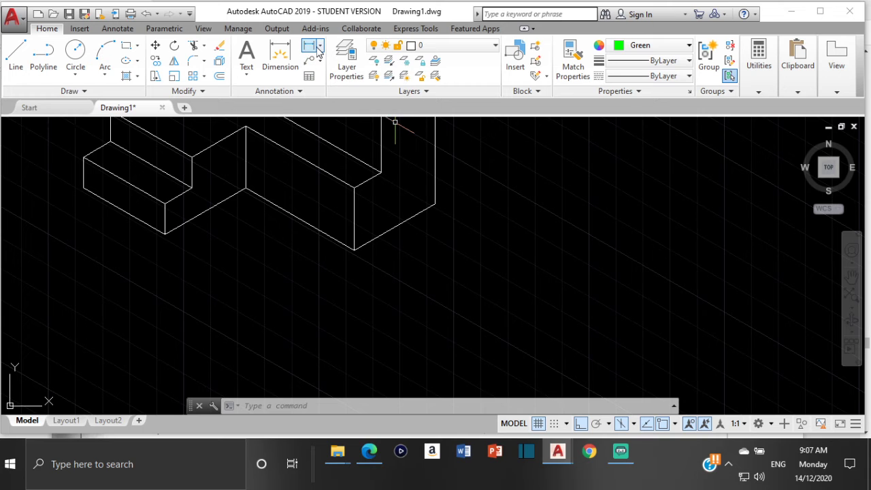
With ortho mode off, add an aligned dimension to the bottom edge of the block's right end face, offset 10 from the edge.
left_click(321, 46)
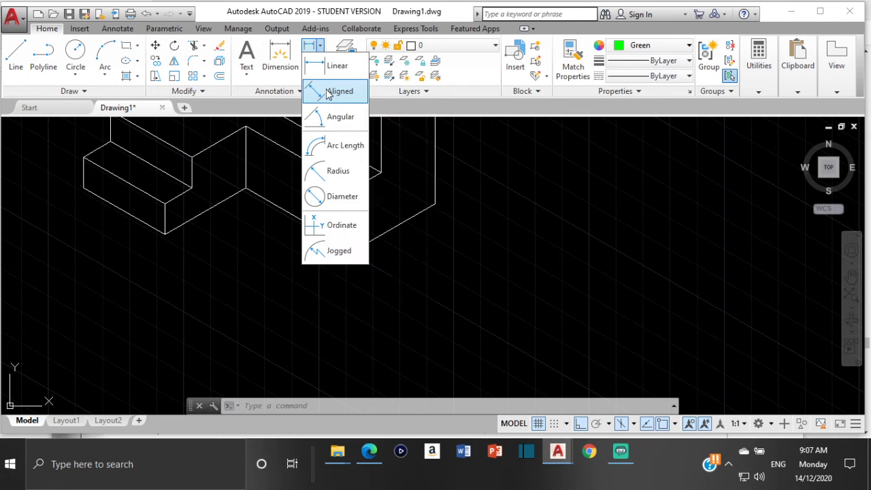
left_click(327, 92)
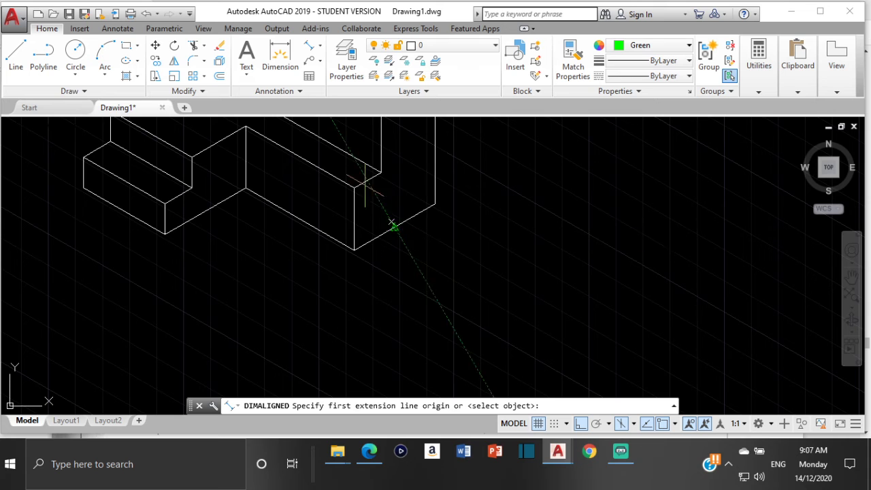
left_click(284, 56)
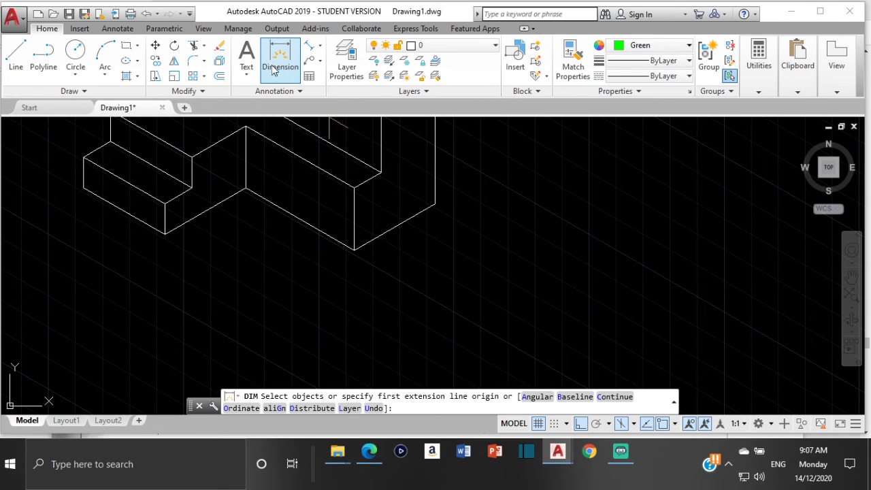
left_click(354, 249)
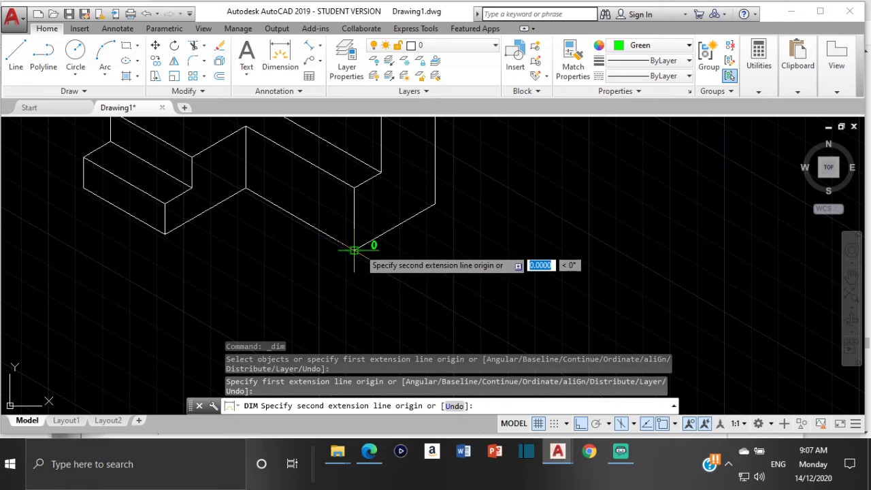
left_click(436, 200)
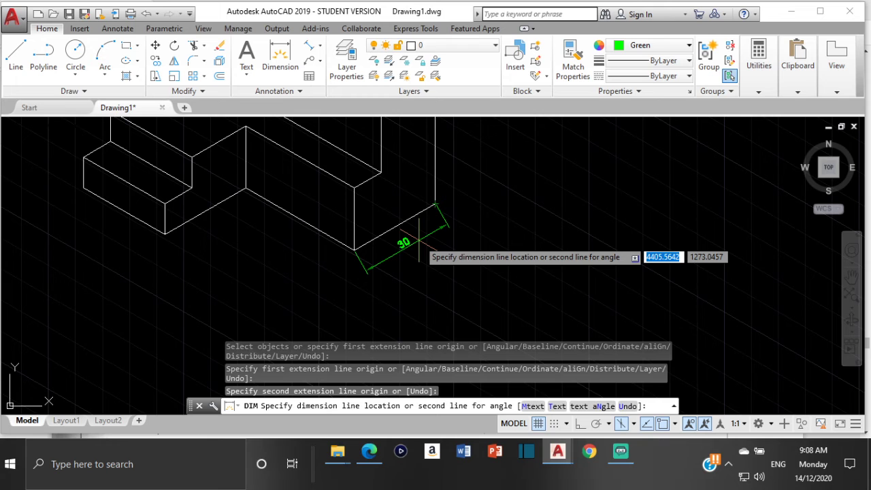
type("10")
key("Return")
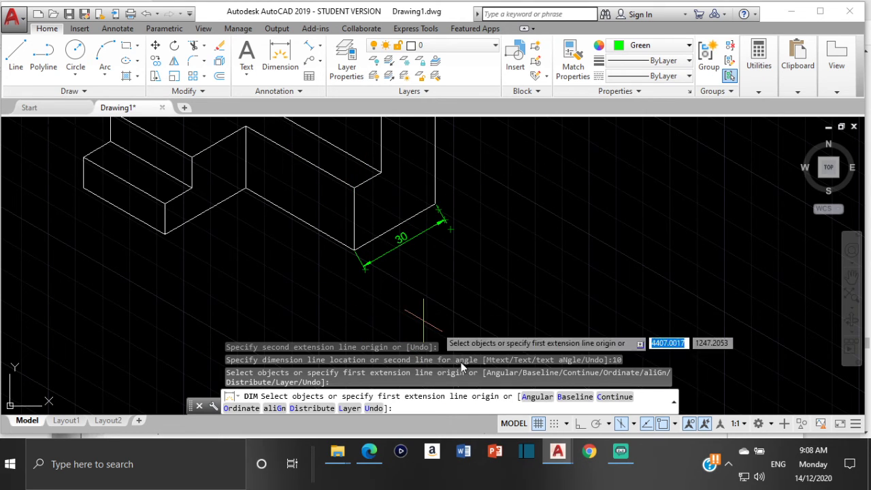
Check how block 1 is dimensioned in the PDF, return to the AutoCAD drawing, and end the Dimension command.
left_click(371, 461)
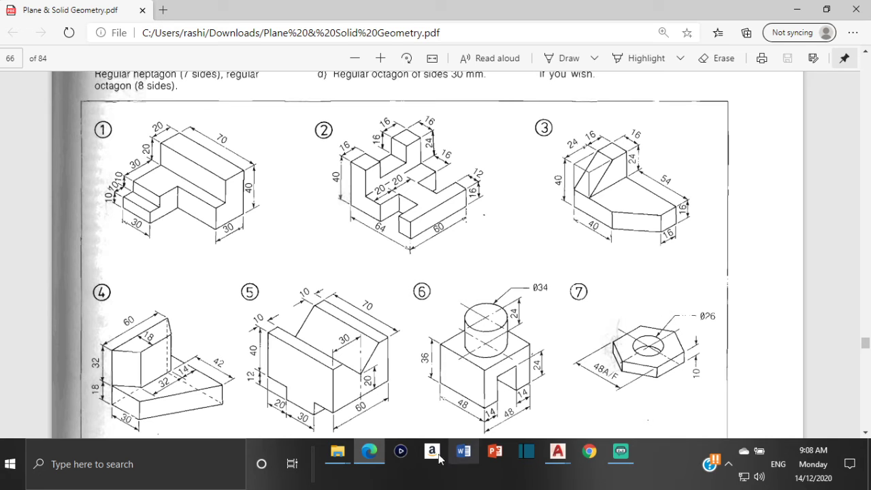
left_click(567, 461)
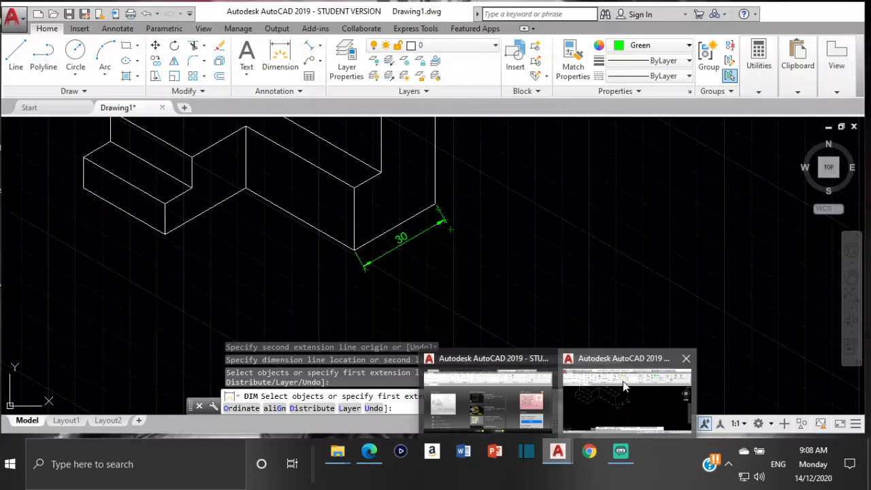
left_click(622, 381)
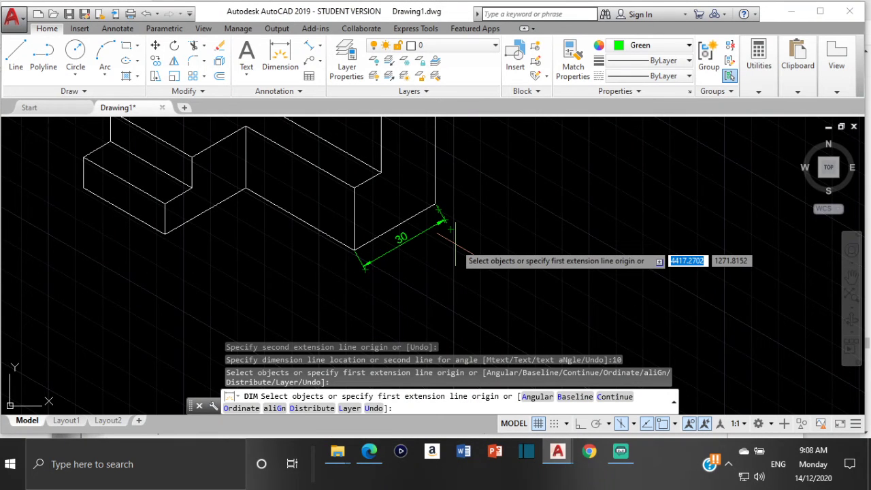
key("Escape")
key("Escape")
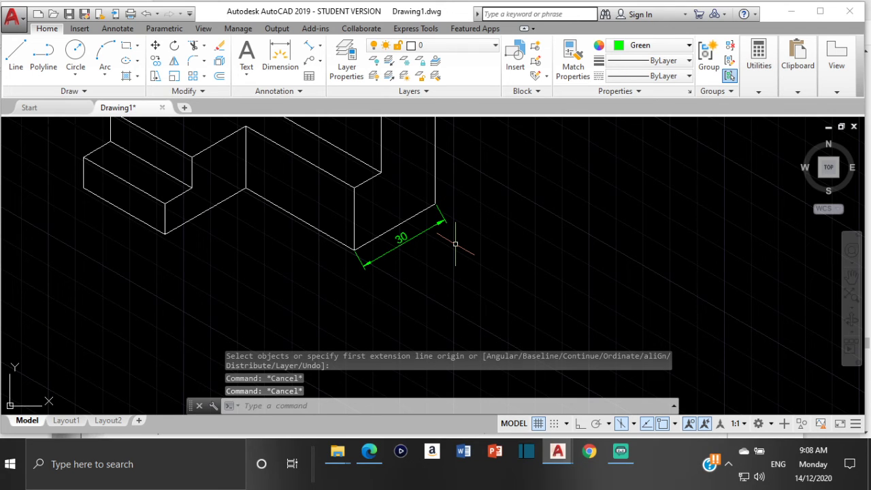
Apply an oblique dimension edit to the 30 dimension, taking the angle from the upper to the lower end of the block's rightmost vertical edge.
type("d")
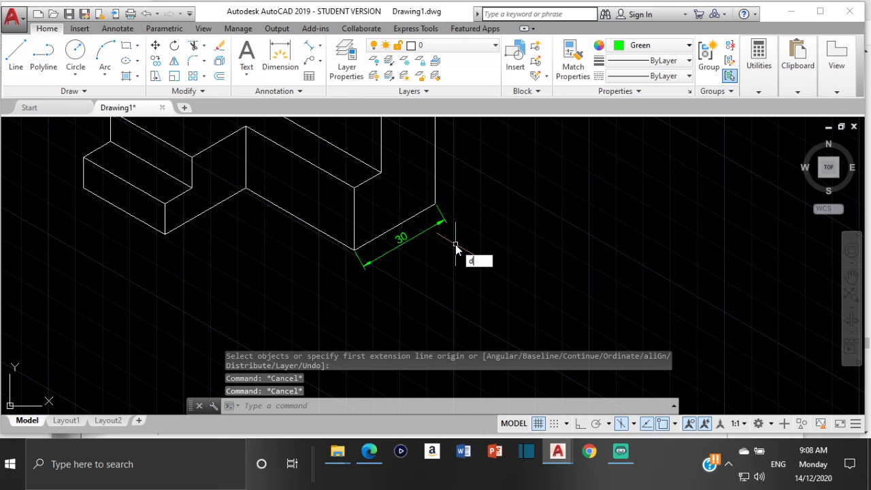
type("im")
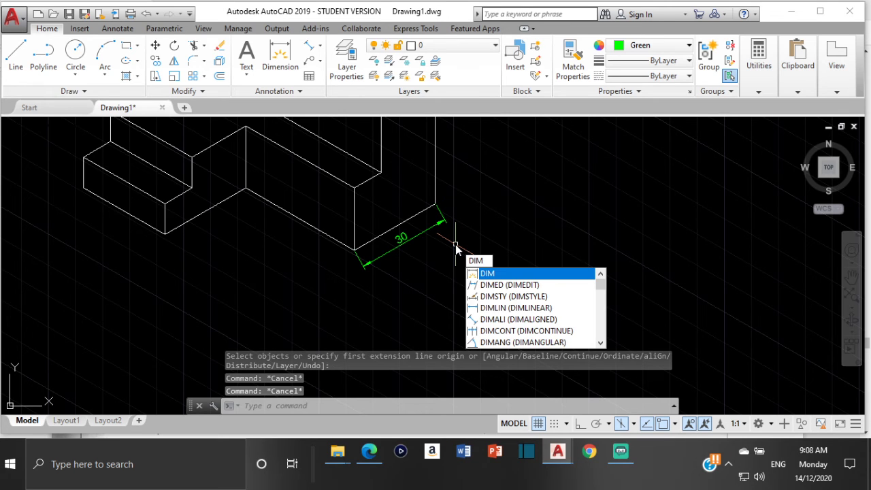
type("ed")
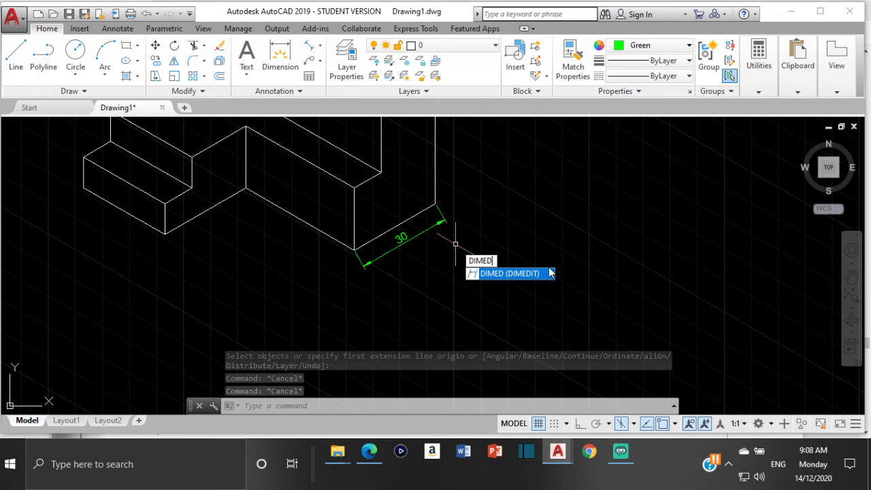
left_click(545, 274)
key("Down")
key("Down")
key("Down")
key("Down")
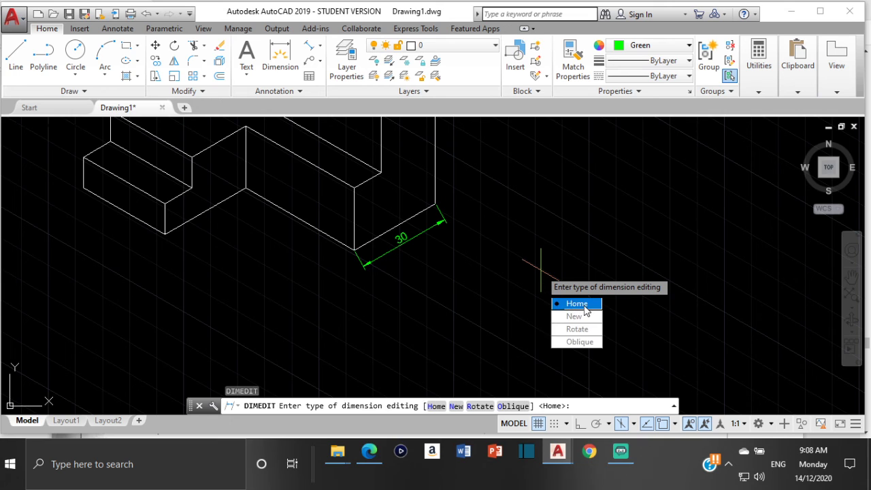
key("Return")
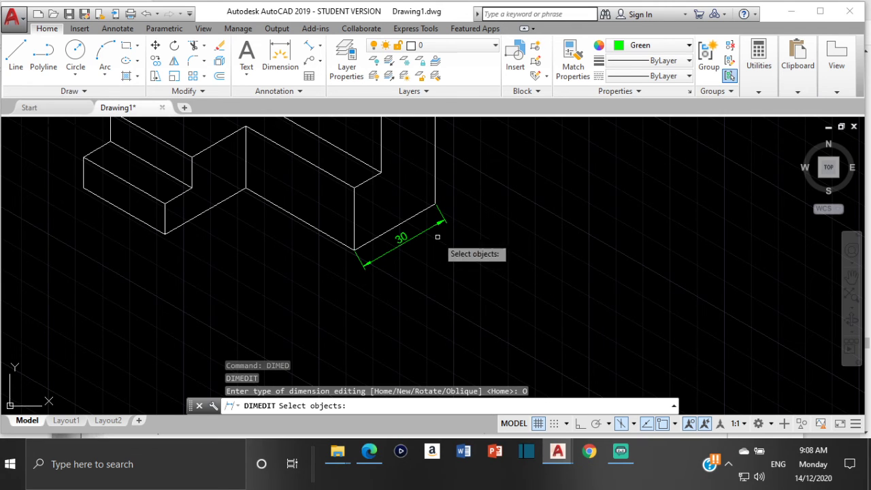
left_click(400, 238)
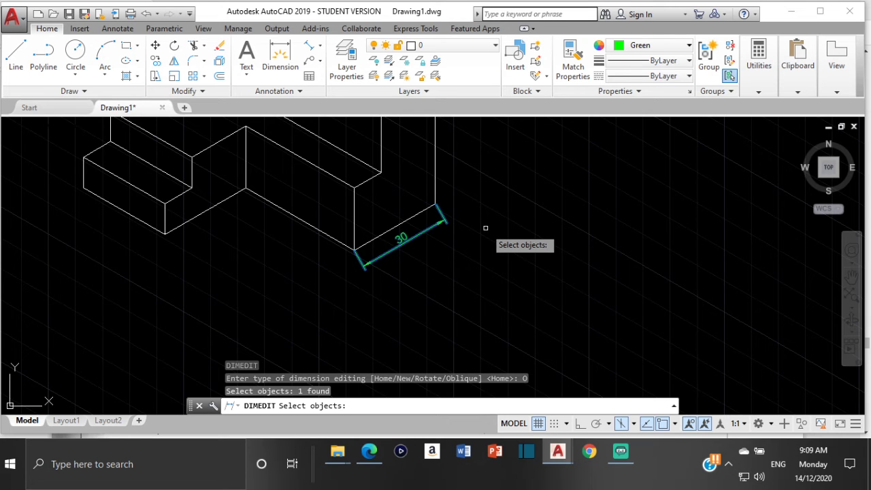
key("Return")
scroll(446, 226, "down", 2)
middle_click_drag(436, 221, 399, 277)
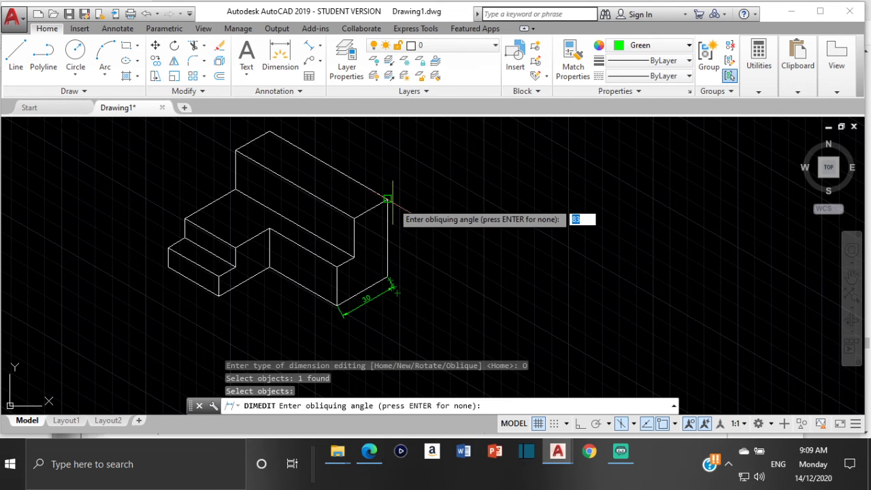
scroll(392, 203, "up", 4)
left_click(377, 194)
scroll(377, 195, "down", 5)
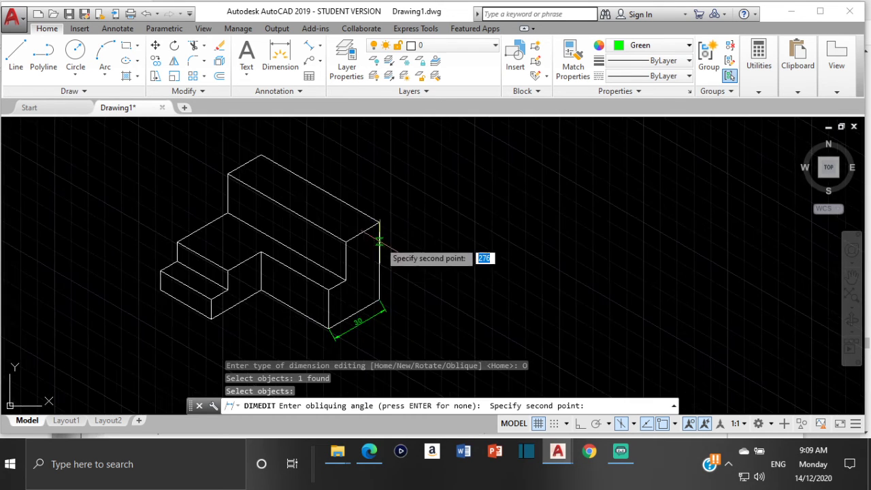
scroll(388, 277, "up", 5)
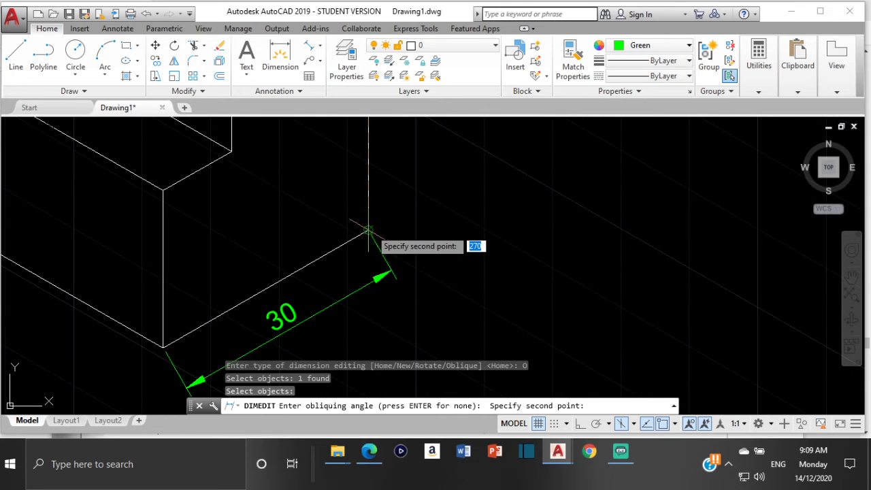
left_click(369, 230)
scroll(372, 280, "down", 2)
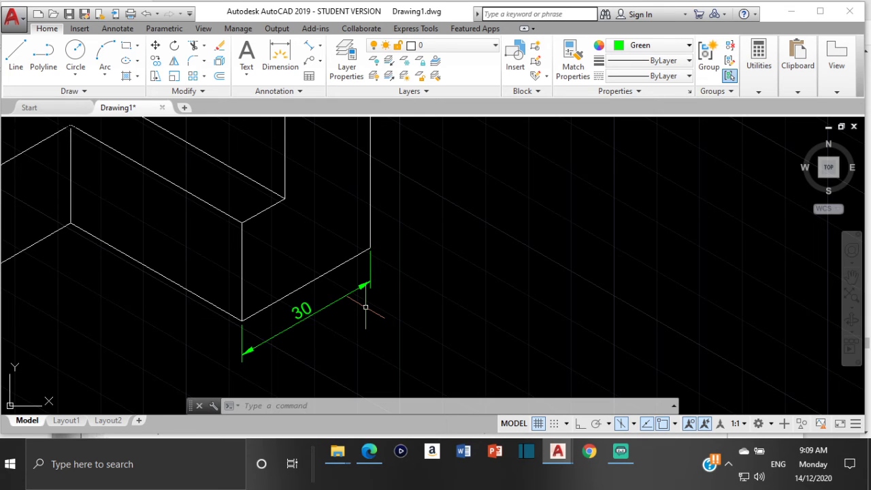
scroll(366, 286, "down", 3)
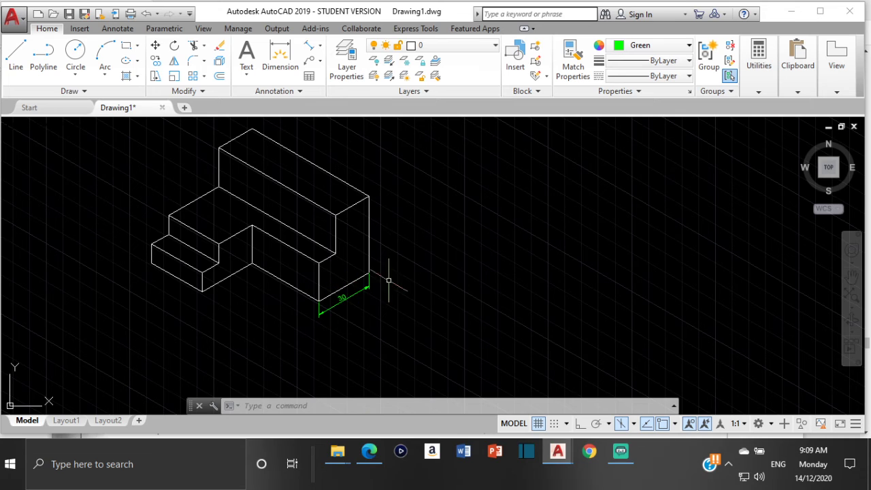
Modify the ISO-25 dimension style so its primary units use a period as the decimal separator.
left_click(288, 94)
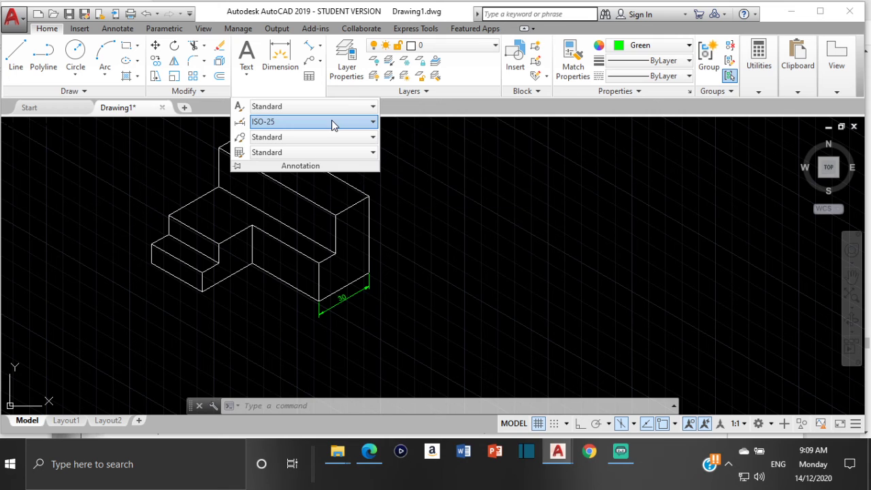
left_click(373, 123)
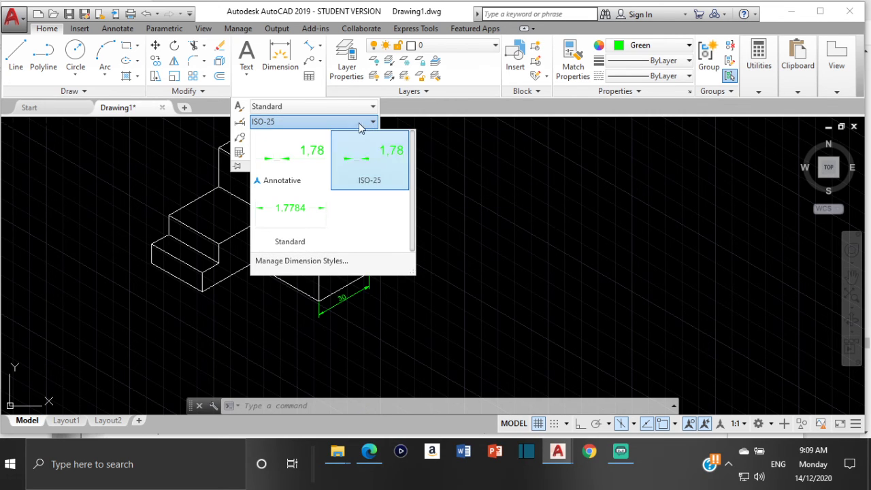
left_click(307, 263)
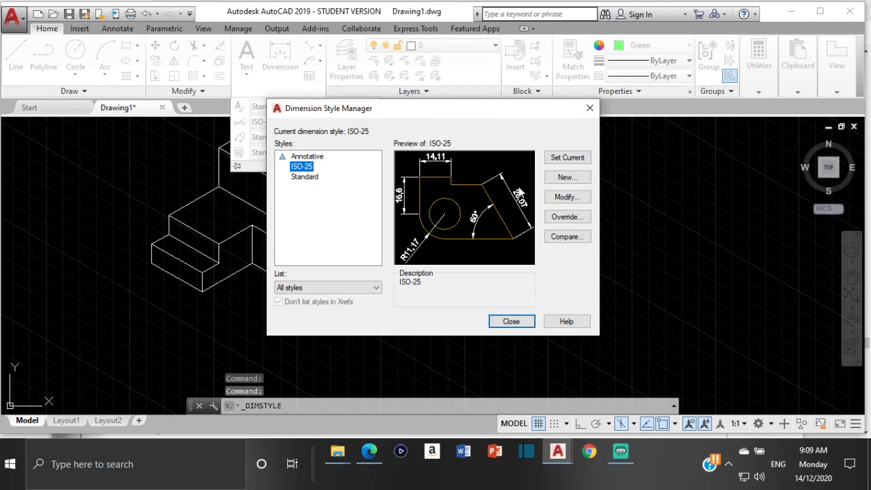
left_click(559, 198)
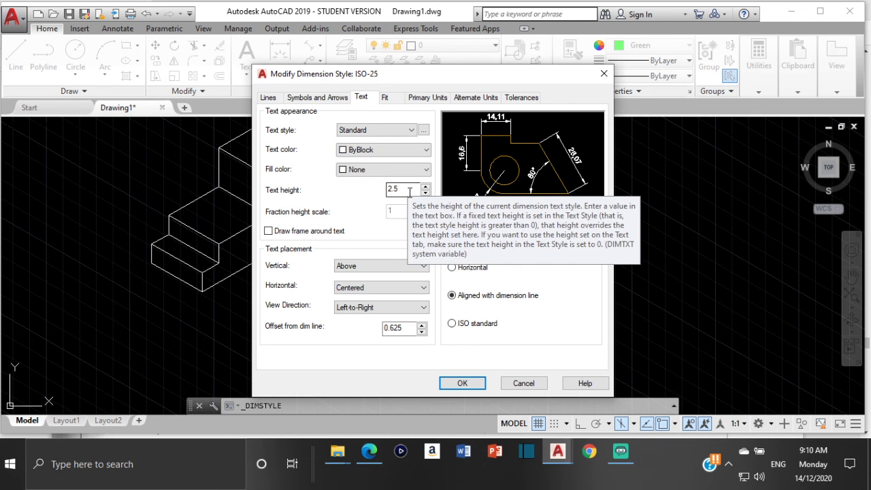
left_click(414, 100)
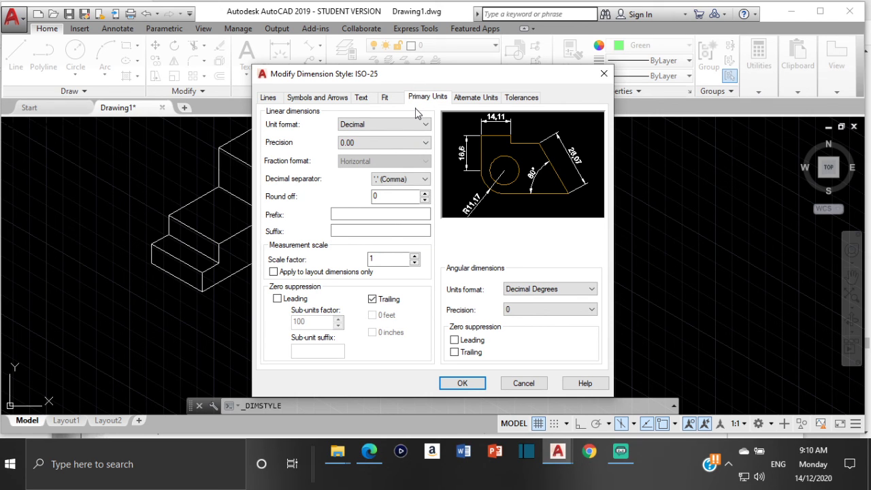
left_click(421, 181)
left_click(410, 181)
left_click(410, 179)
left_click(400, 189)
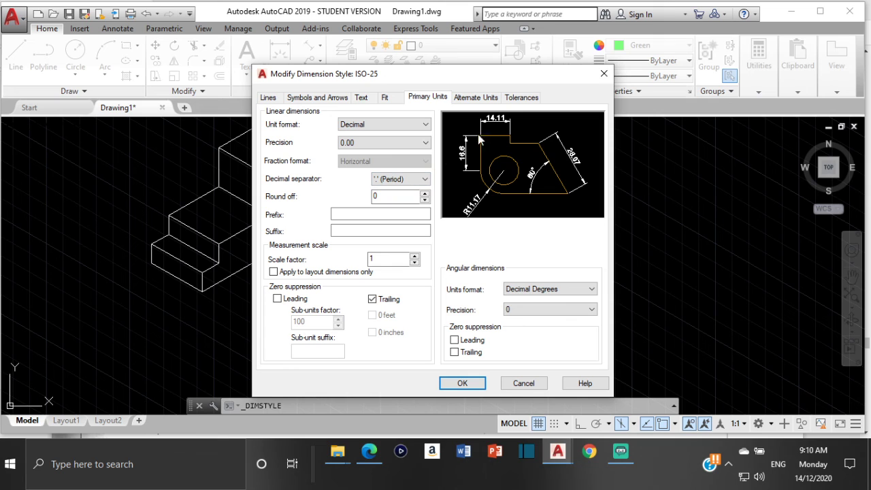
Set the ISO-25 style's linear dimension precision to 0, save the style and close the Dimension Style Manager.
left_click(418, 143)
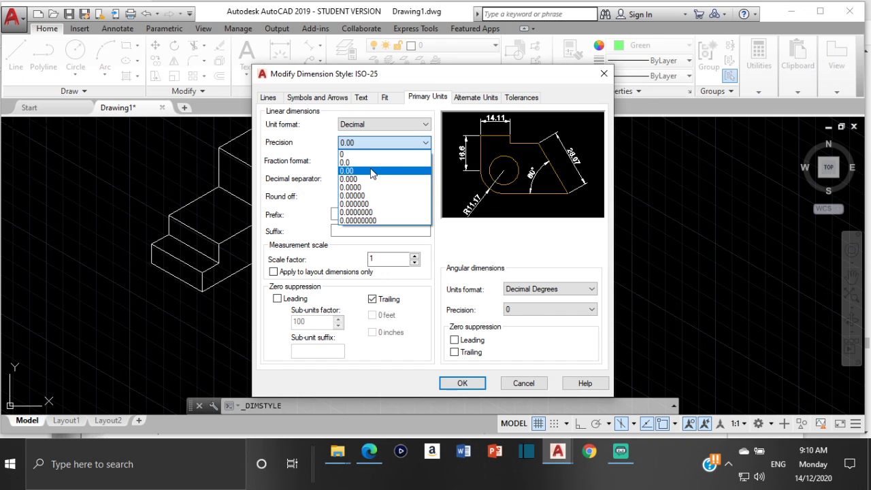
left_click(356, 155)
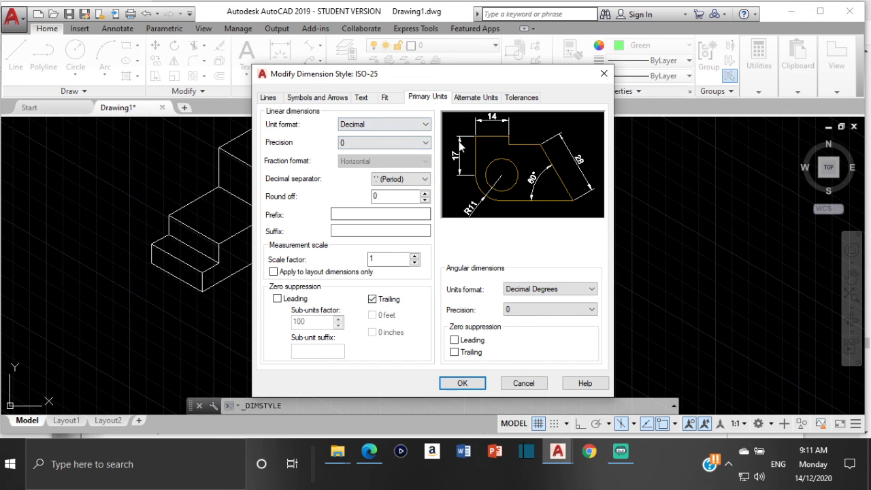
left_click(462, 383)
left_click(510, 320)
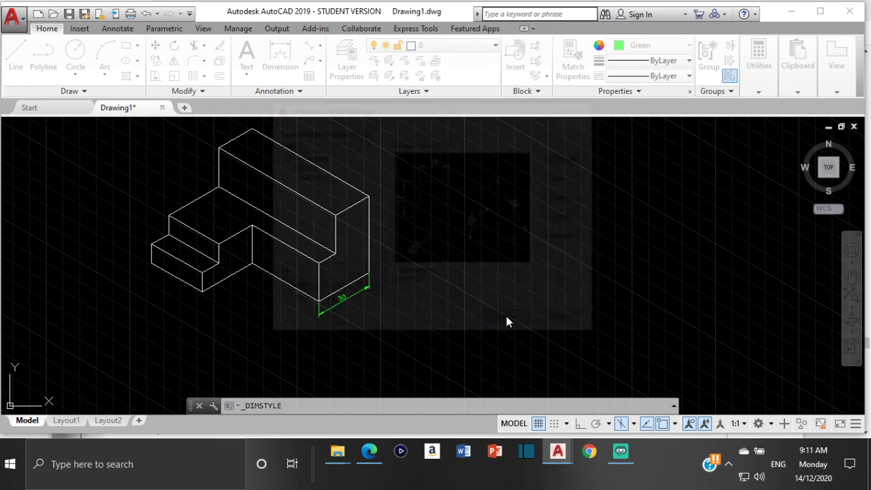
left_click(506, 315)
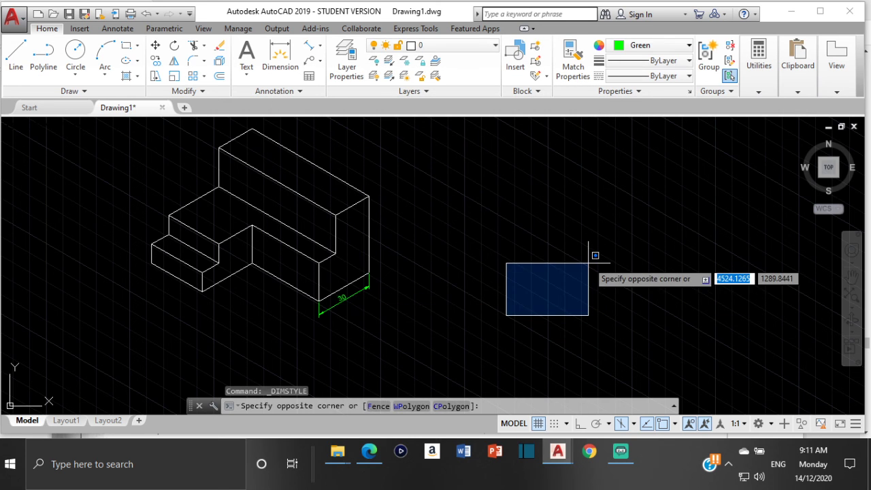
key("Escape")
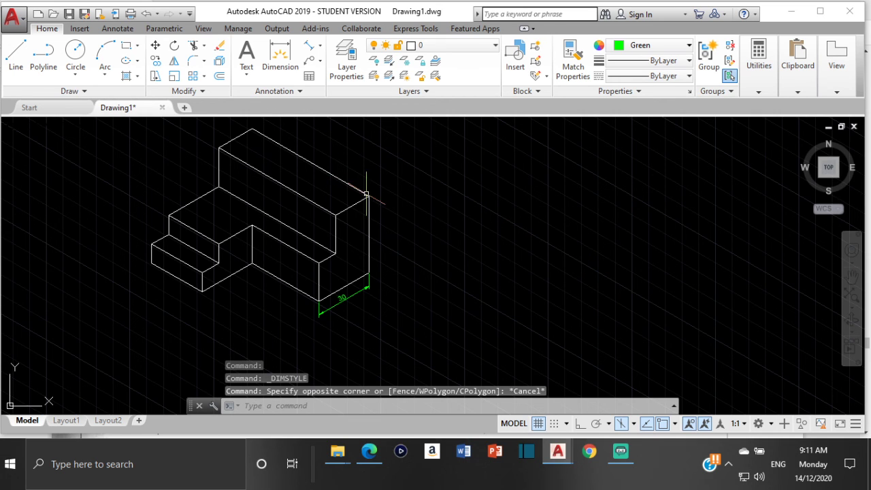
Add an aligned dimension to the block's long upper rear edge, offset 10 from the edge, and end the Dimension command.
middle_click_drag(283, 171, 286, 203)
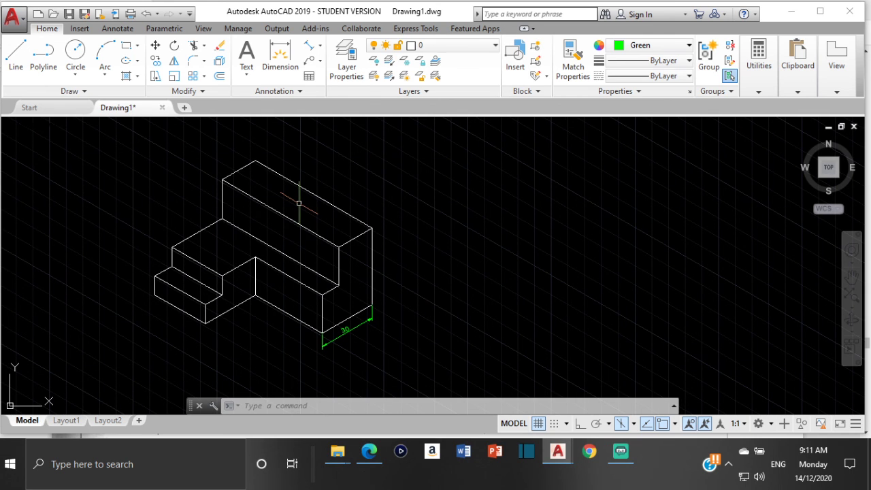
left_click(272, 46)
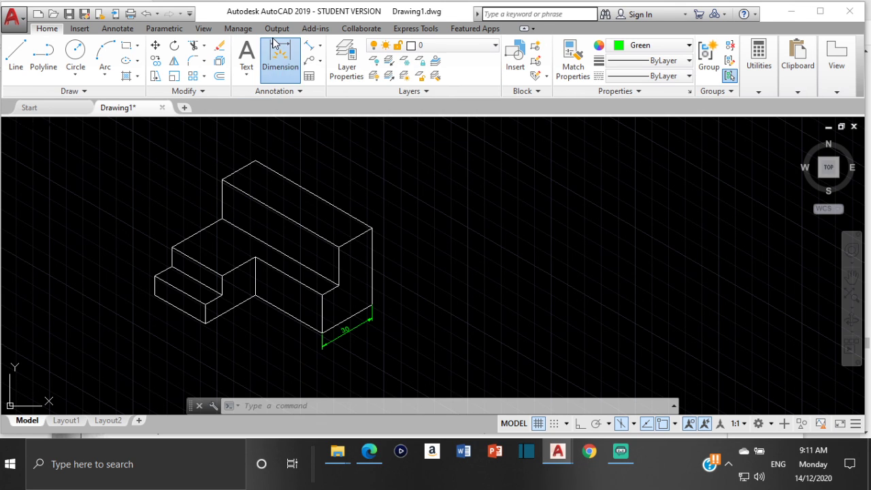
left_click(371, 228)
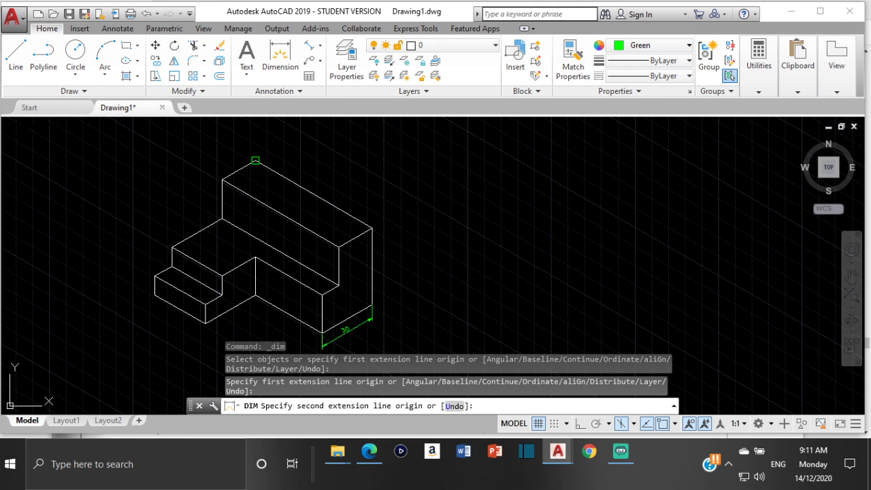
left_click(255, 160)
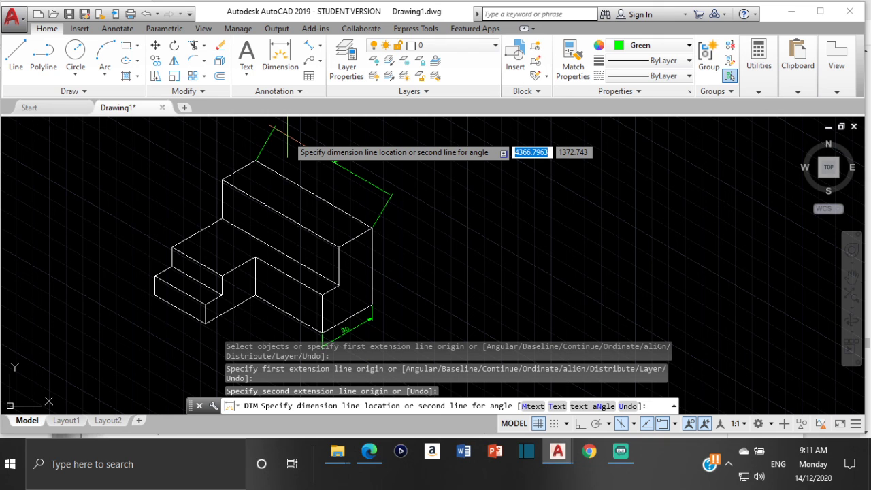
type("10")
key("Return")
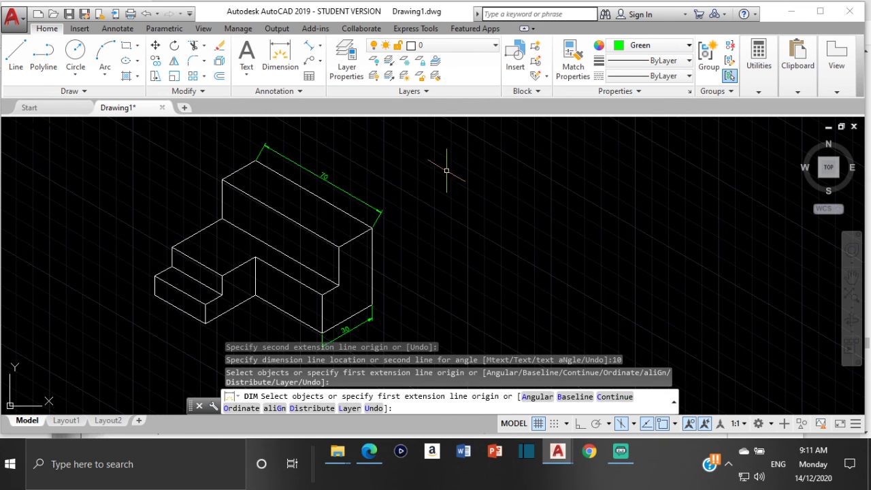
key("Return")
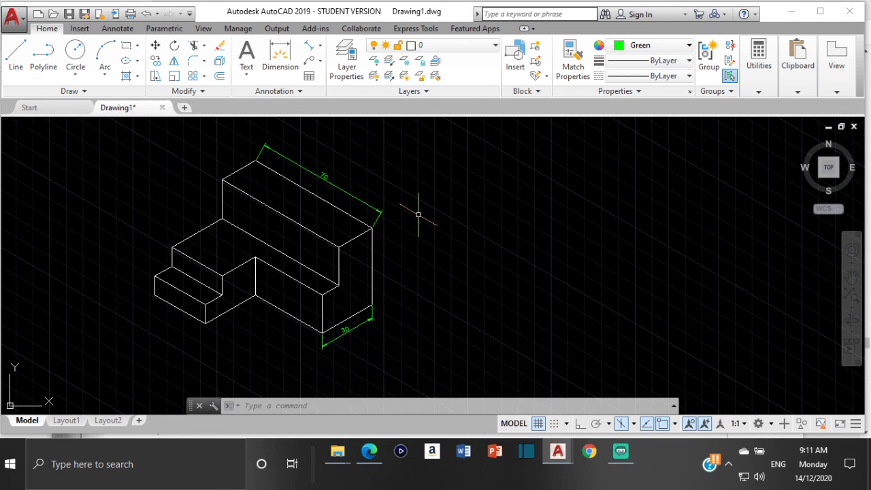
Apply an oblique dimension edit to the upper rear edge's dimension, taking the angle from the front to the rear corner of the top face's right end.
type("dim")
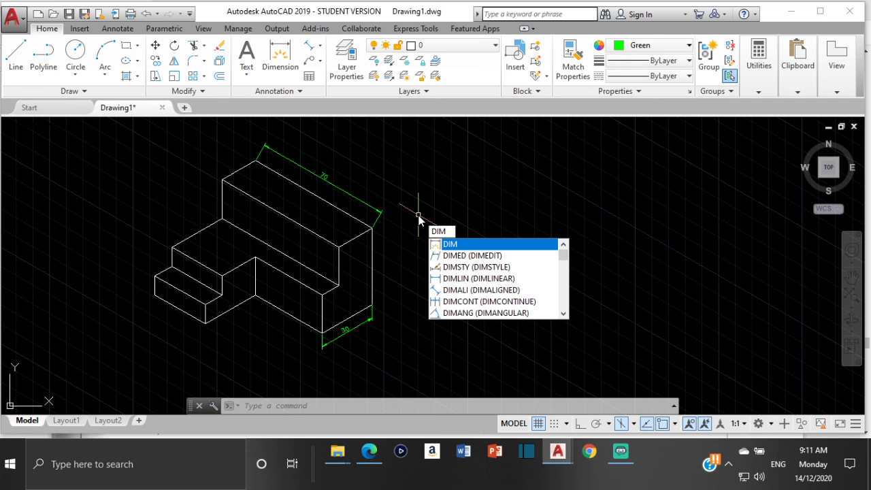
left_click(496, 255)
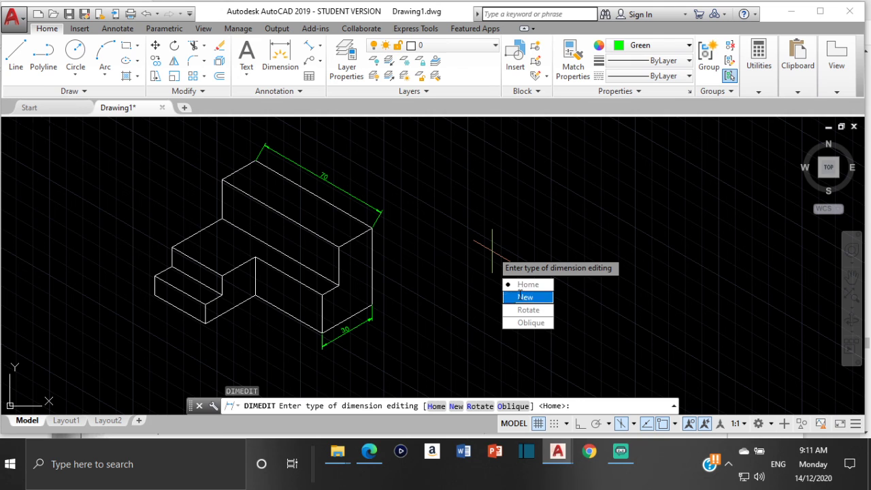
left_click(534, 323)
left_click(470, 248)
left_click(379, 188)
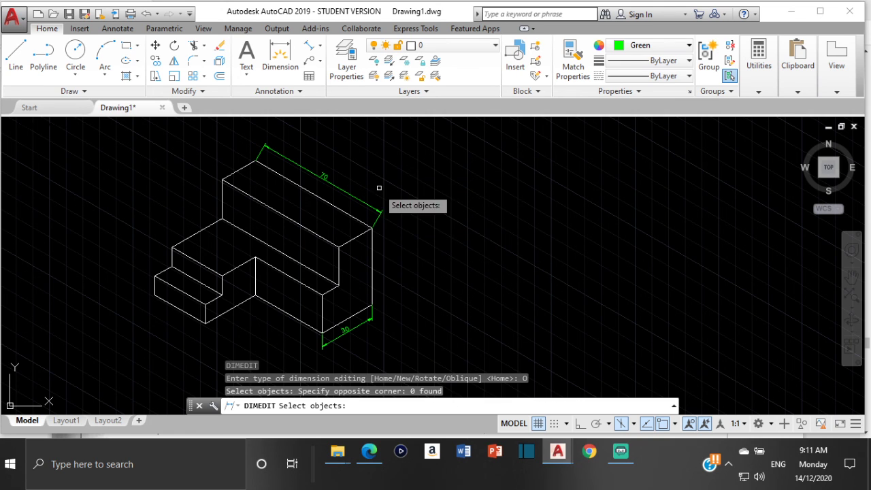
left_click(373, 207)
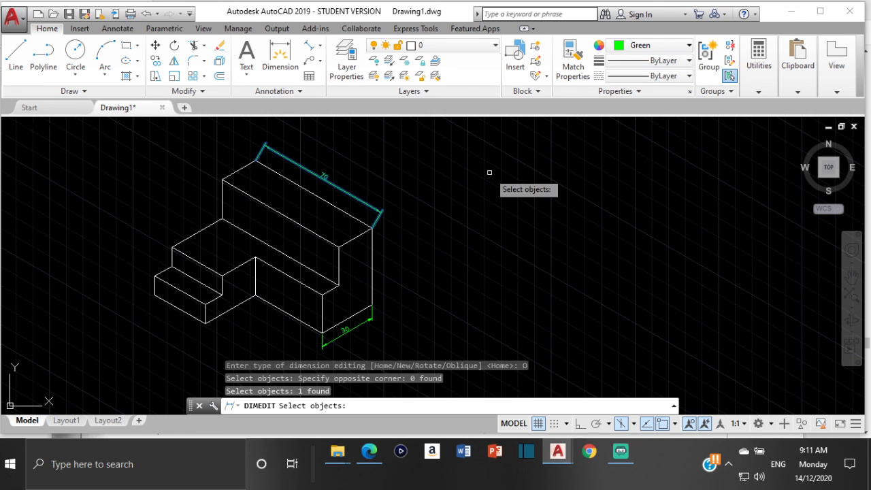
key("Return")
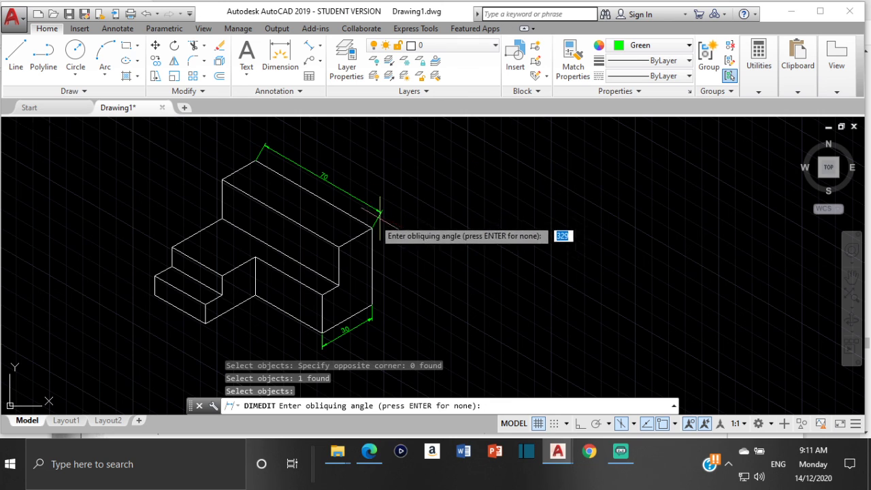
left_click(336, 242)
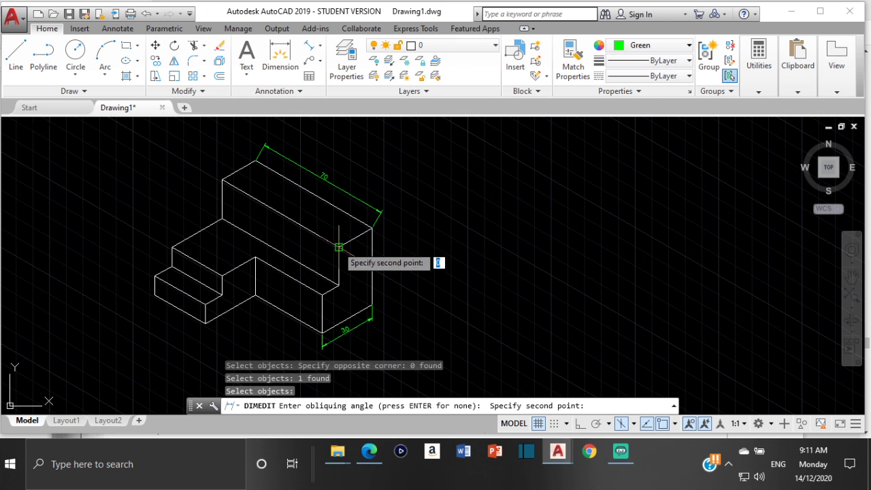
left_click(371, 227)
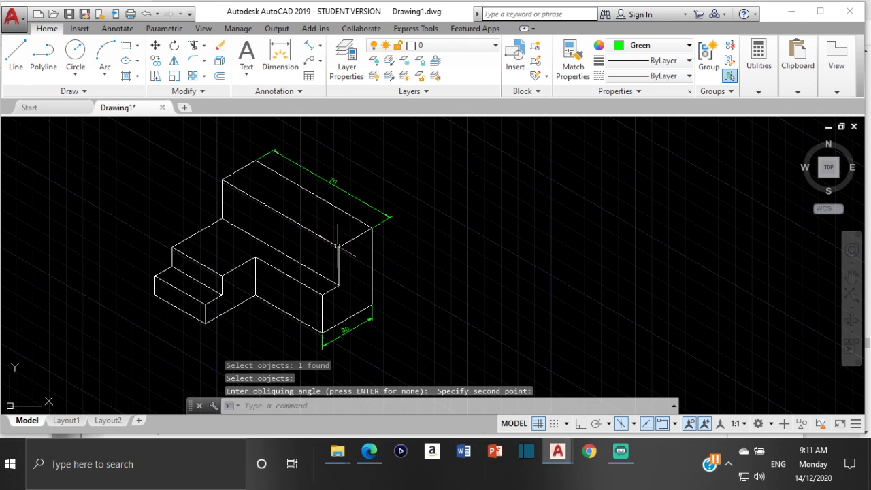
scroll(388, 226, "up", 3)
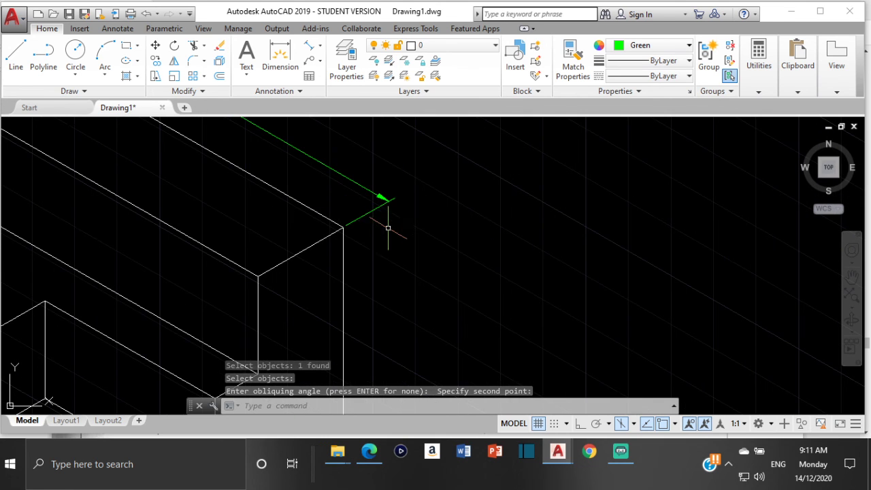
scroll(395, 196, "down", 3)
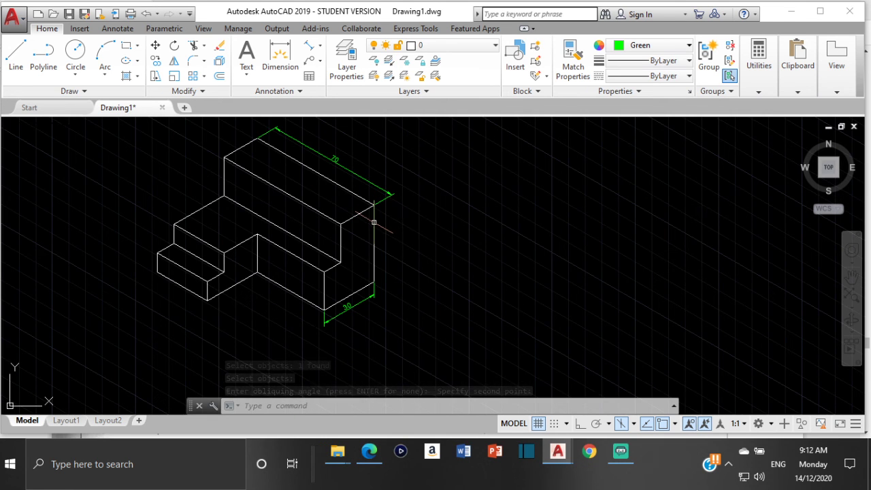